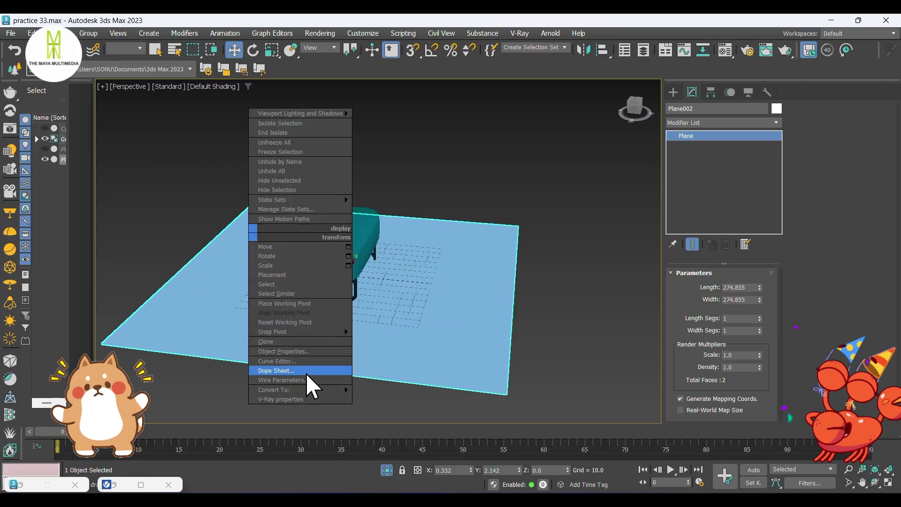
# Convert the floor plane to Editable Poly and extrude its rear edge upward to form a backdrop wall about 214 units high.
pyautogui.click(375, 397)
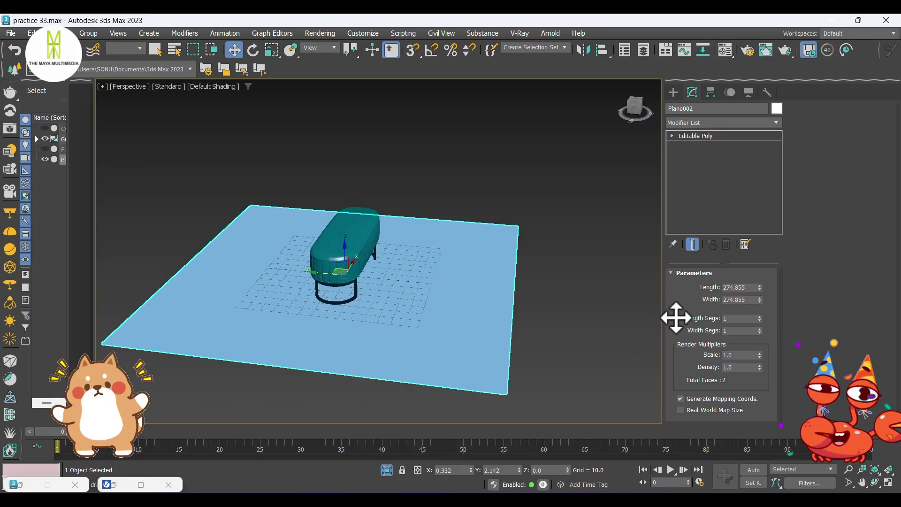
pyautogui.click(703, 287)
pyautogui.moveTo(187, 240); pyautogui.dragTo(221, 281)
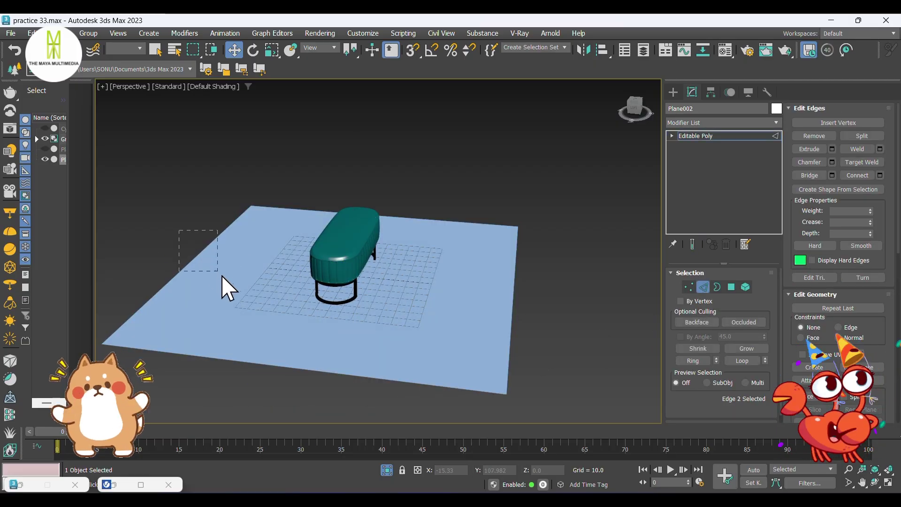
pyautogui.moveTo(221, 281); pyautogui.dragTo(249, 303, button='middle')
pyautogui.keyDown('shift'); pyautogui.moveTo(248, 303); pyautogui.dragTo(288, 137); pyautogui.keyUp('shift')
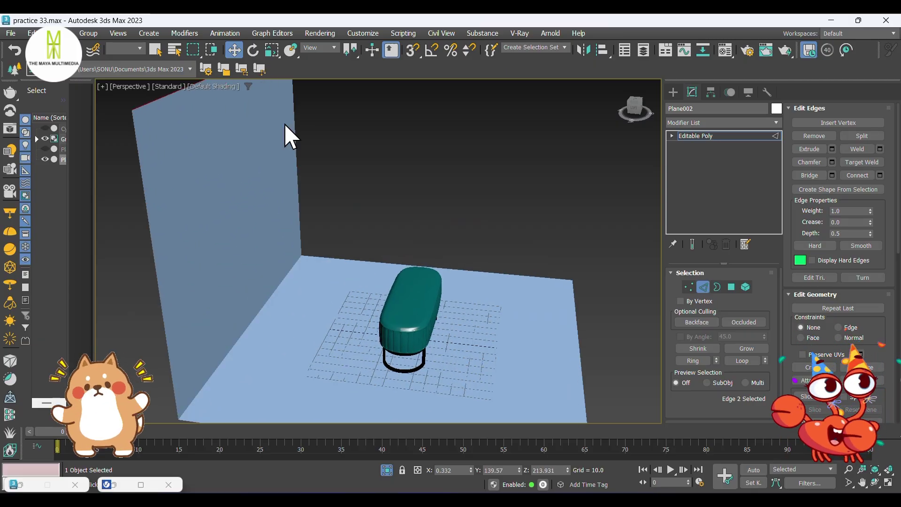
# Raise the upper edge of the backdrop wall to a height of about 277 units.
pyautogui.scroll(-5, 338, 276)
pyautogui.keyDown('alt'); pyautogui.moveTo(337, 275); pyautogui.dragTo(293, 291, button='middle'); pyautogui.keyUp('alt')
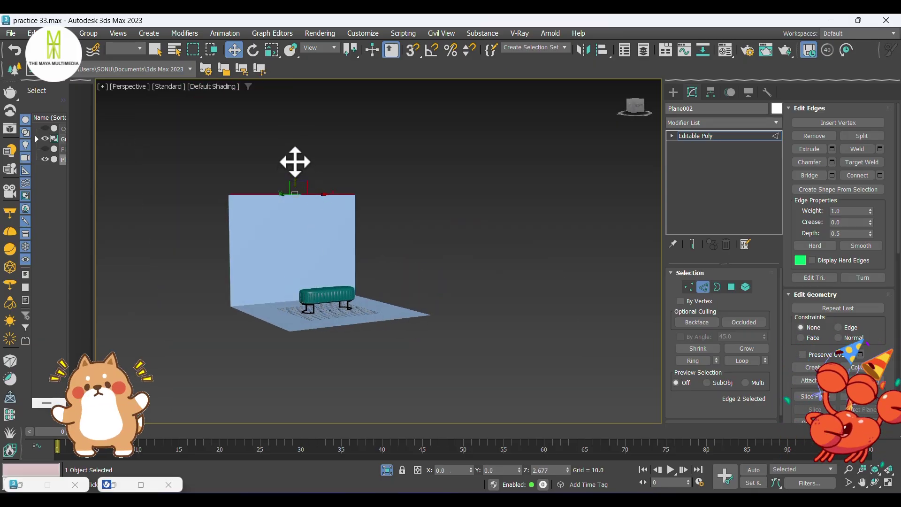
pyautogui.moveTo(295, 162); pyautogui.dragTo(293, 137)
pyautogui.keyDown('alt'); pyautogui.moveTo(324, 300); pyautogui.dragTo(306, 302, button='middle'); pyautogui.keyUp('alt')
pyautogui.scroll(3, 306, 302)
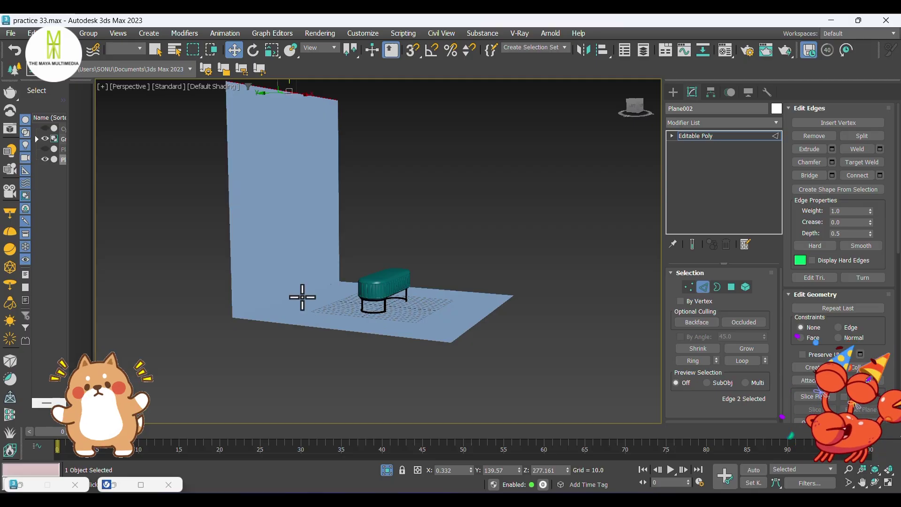
# Chamfer the edge between the floor and the wall by about 74.861 with 3 segments to curve the backdrop.
pyautogui.rightClick(302, 298)
pyautogui.click(201, 364)
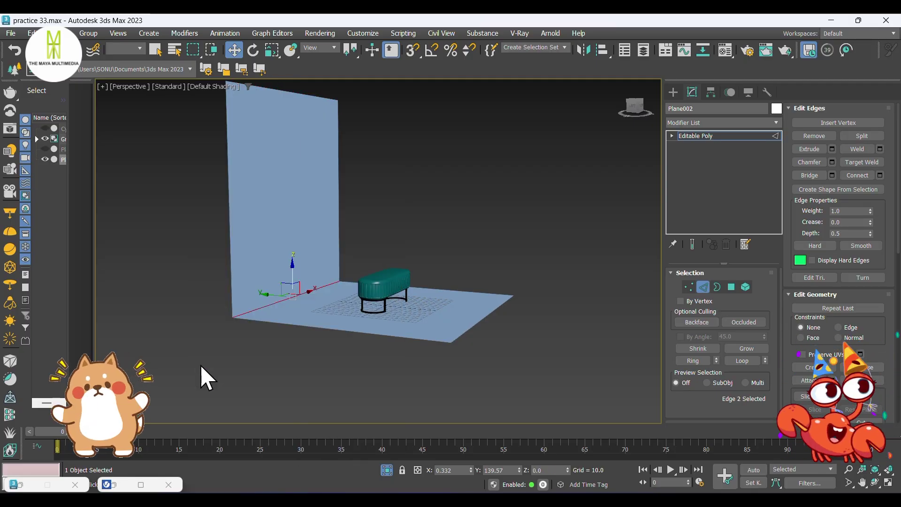
pyautogui.hotkey('ctrl', 'shift', 'c')
pyautogui.scroll(3, 356, 296)
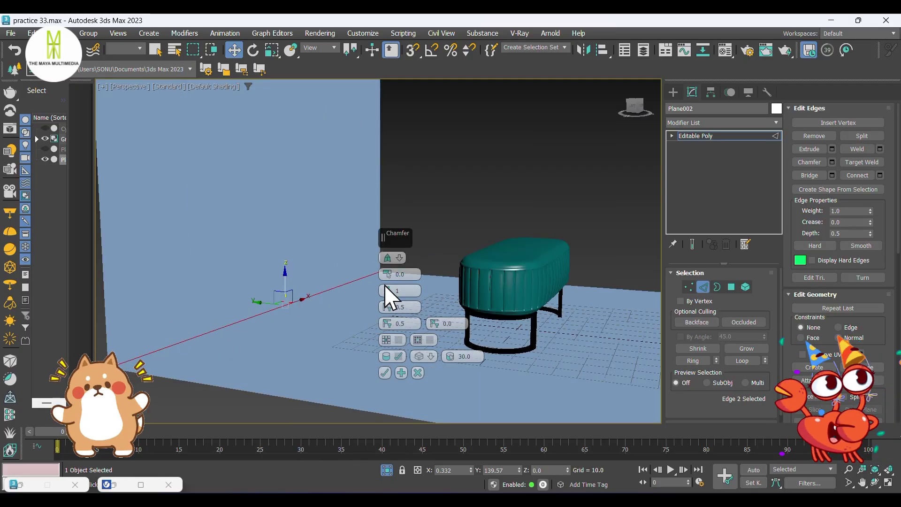
pyautogui.moveTo(387, 248); pyautogui.dragTo(413, 19)
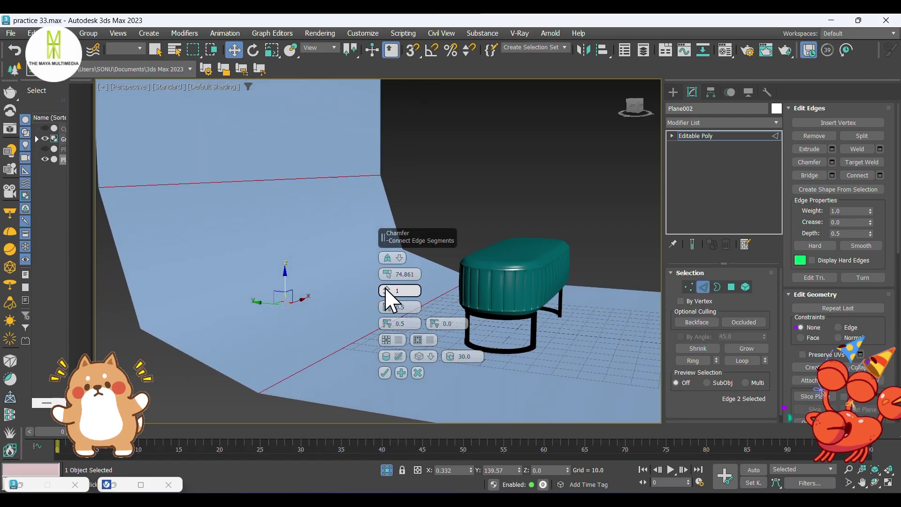
pyautogui.click(386, 288)
pyautogui.click(386, 289)
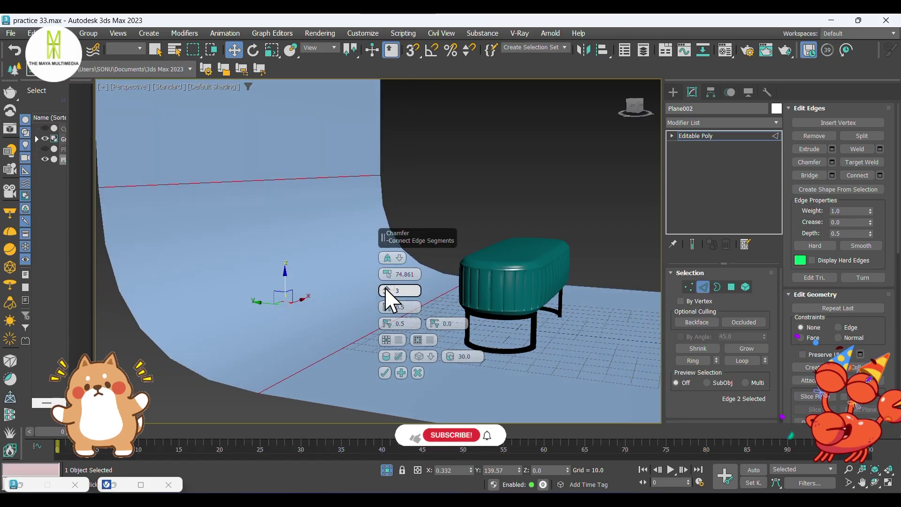
pyautogui.click(385, 372)
# Leave edge editing and add a Material modifier to the backdrop with Material ID 3.
pyautogui.click(673, 91)
pyautogui.keyDown('alt'); pyautogui.moveTo(394, 268); pyautogui.dragTo(438, 318, button='middle'); pyautogui.keyUp('alt')
pyautogui.click(692, 92)
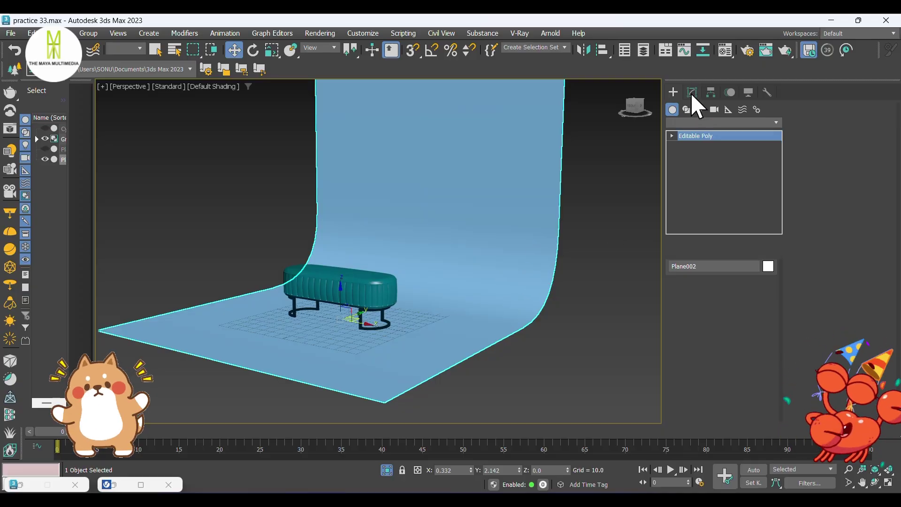
pyautogui.click(695, 122)
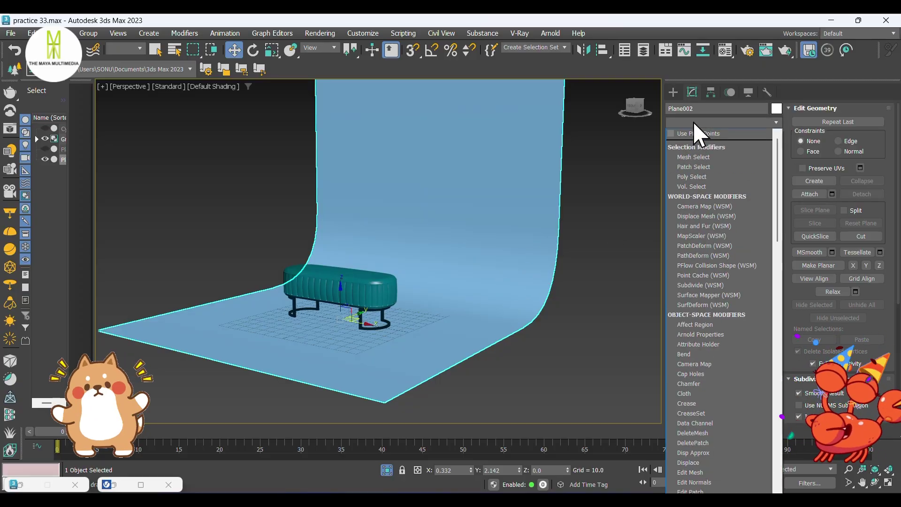
pyautogui.scroll(-15, 695, 128)
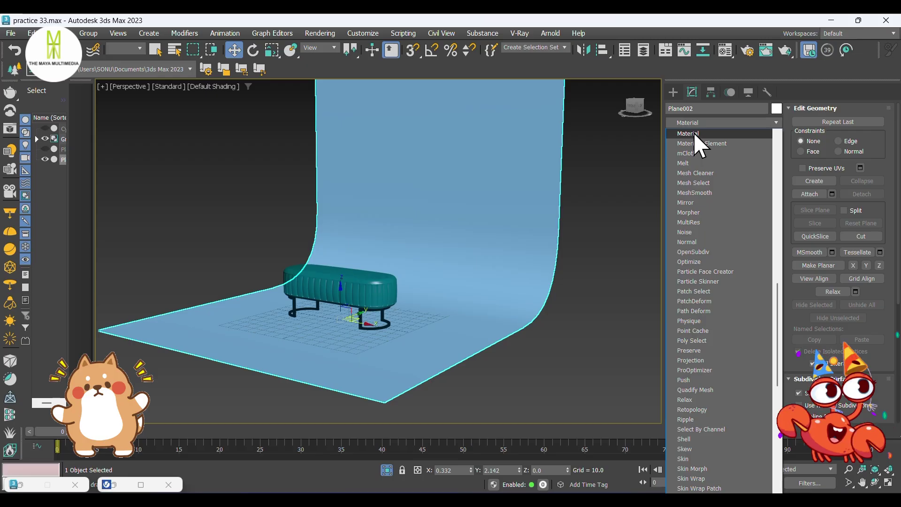
pyautogui.click(696, 133)
pyautogui.write('3')
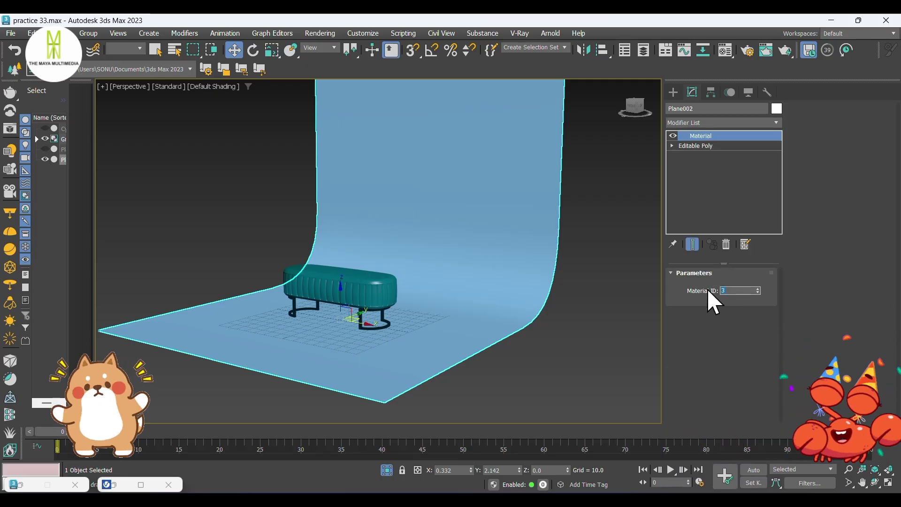
# Assign a new VRayMtl to sub-material slot 3 of the Multi/Sub-Object material.
pyautogui.write('.m')
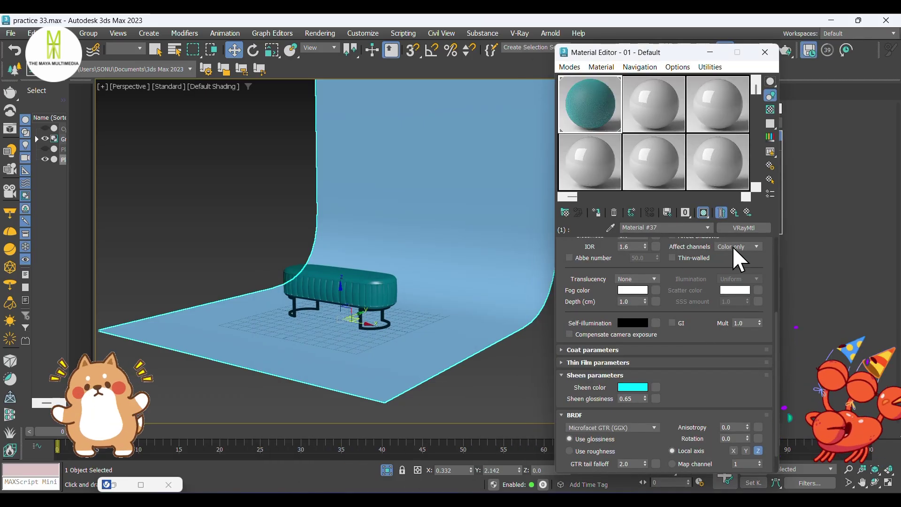
pyautogui.click(734, 212)
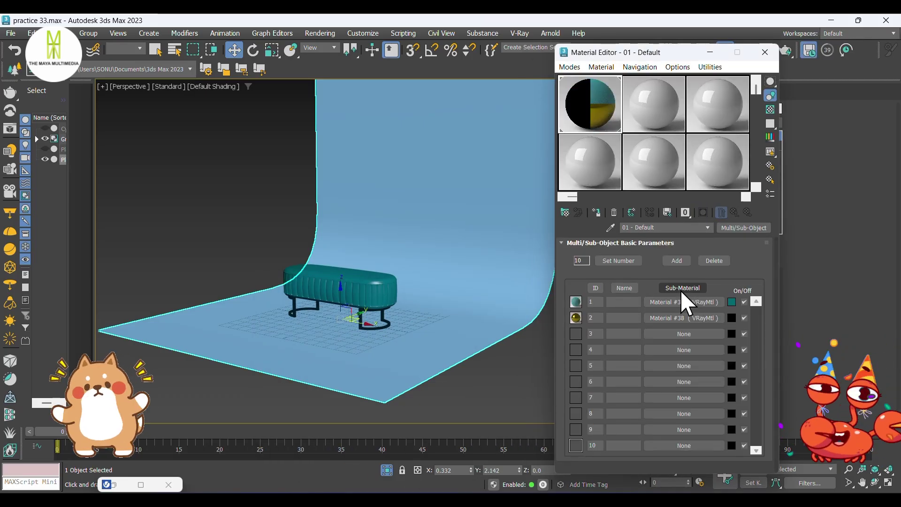
pyautogui.click(681, 335)
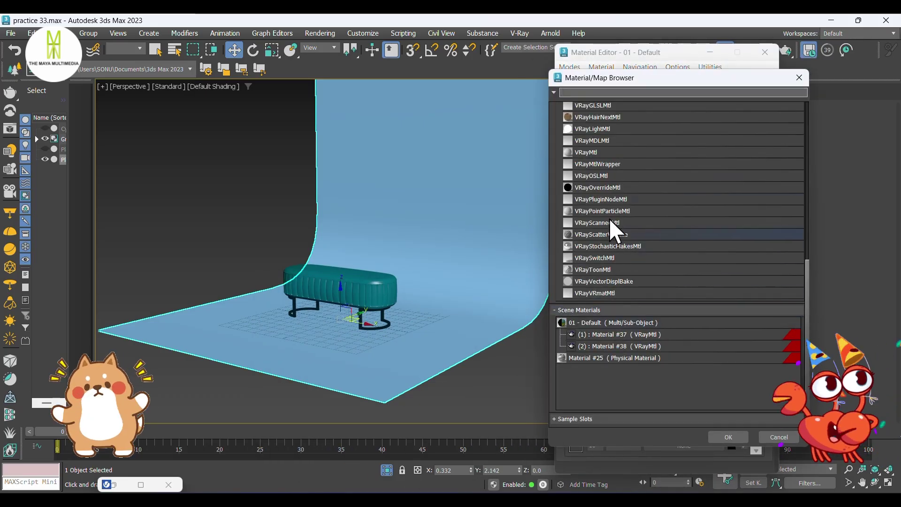
pyautogui.click(604, 151)
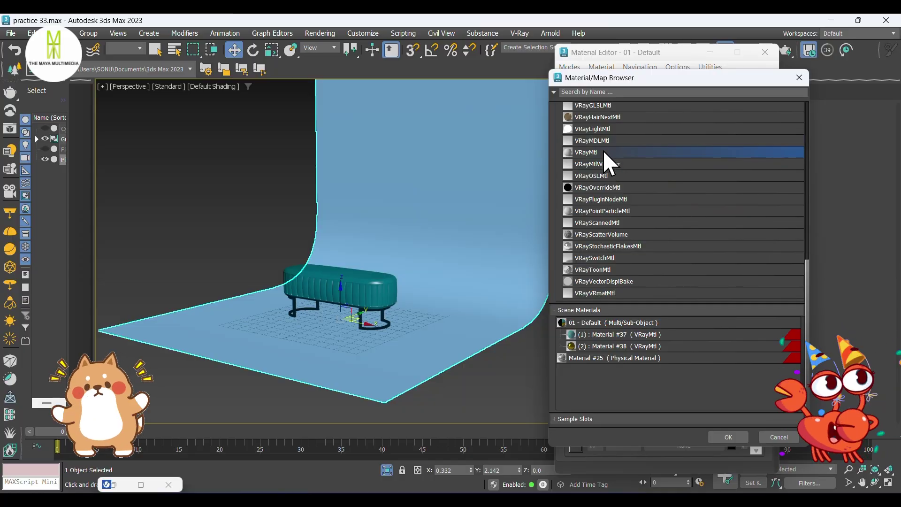
pyautogui.click(728, 438)
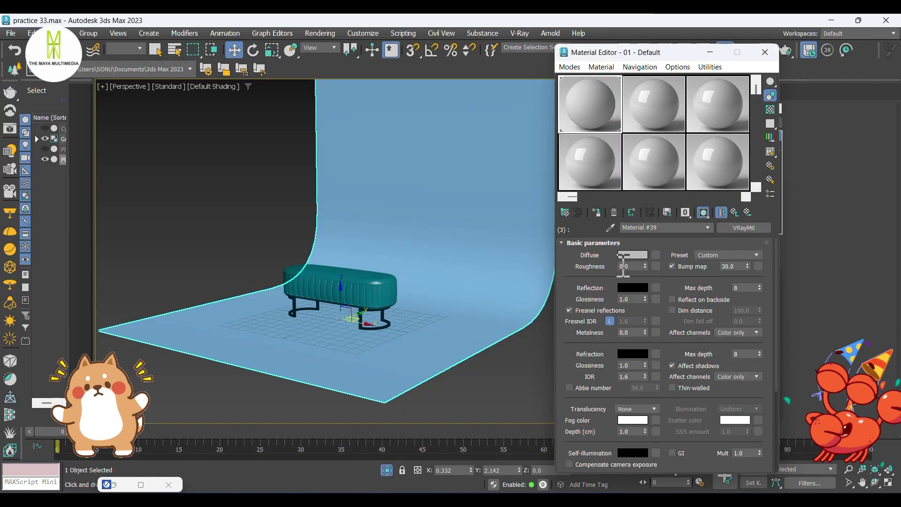
# Give the backdrop material a dark grey diffuse colour, white reflection and a reflection glossiness of 0.65.
pyautogui.click(632, 256)
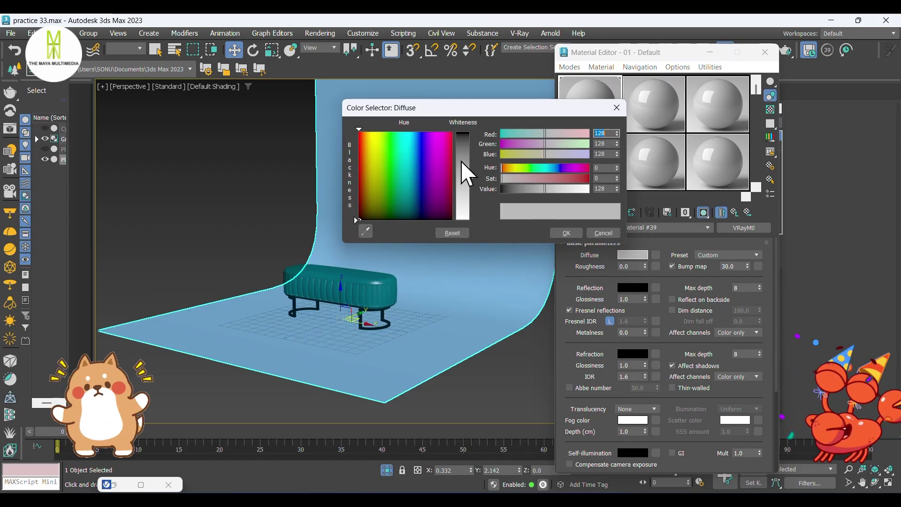
pyautogui.moveTo(462, 162); pyautogui.dragTo(475, 146)
pyautogui.click(567, 233)
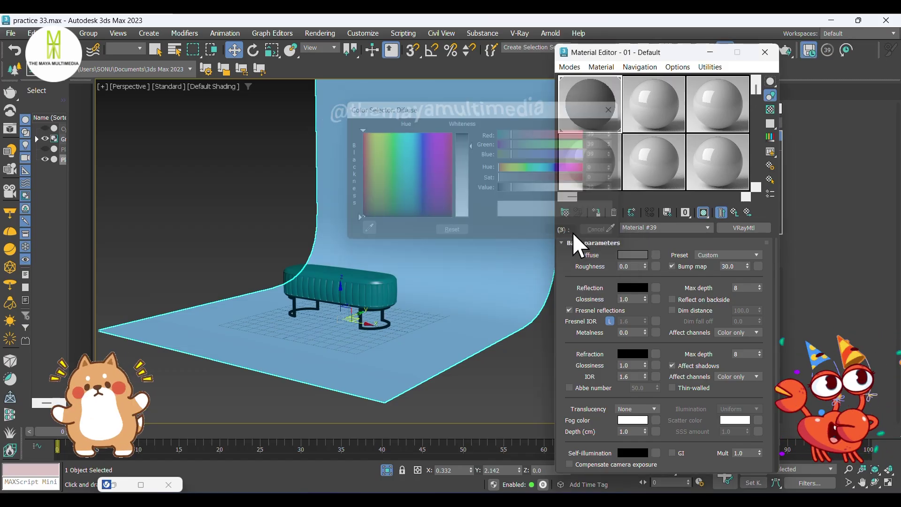
pyautogui.click(638, 287)
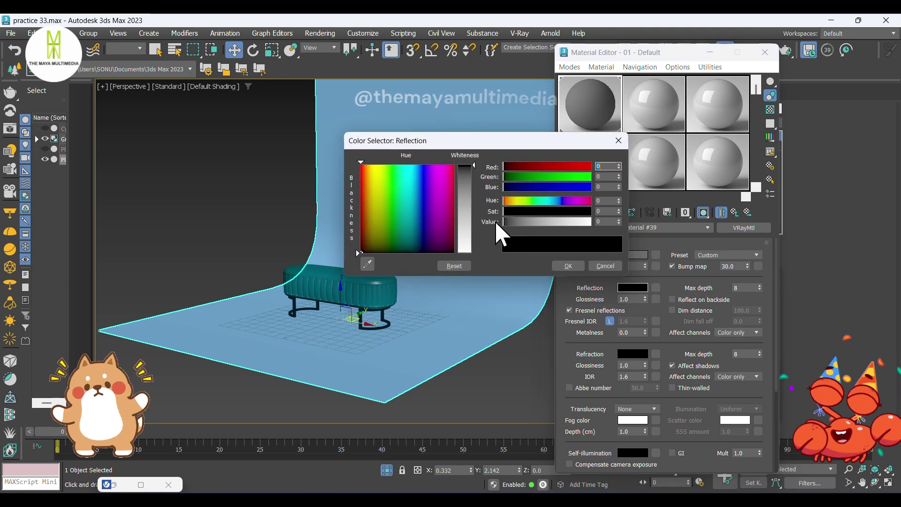
pyautogui.moveTo(500, 220); pyautogui.dragTo(585, 220)
pyautogui.click(565, 263)
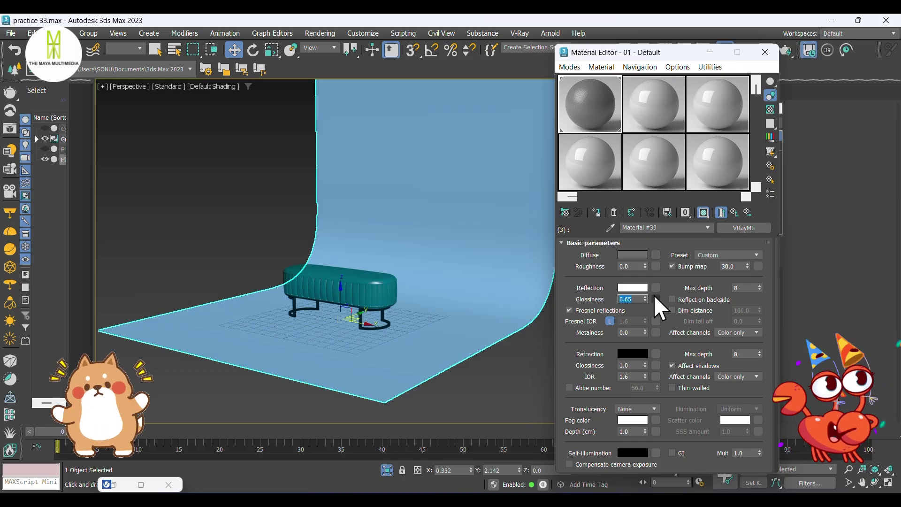
# Add a Noise map to the backdrop material's bump slot and set the bump amount to 1.0.
pyautogui.click(759, 267)
pyautogui.scroll(-3, 676, 329)
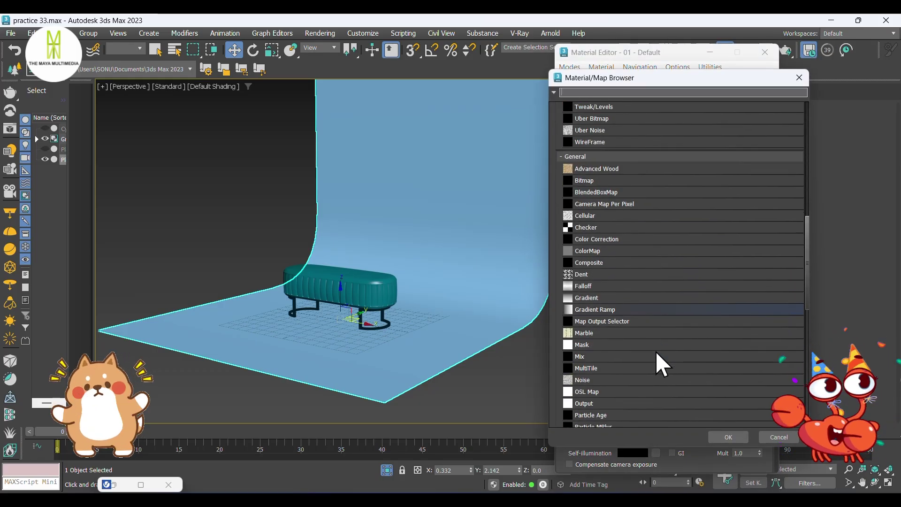
pyautogui.click(641, 381)
pyautogui.click(728, 437)
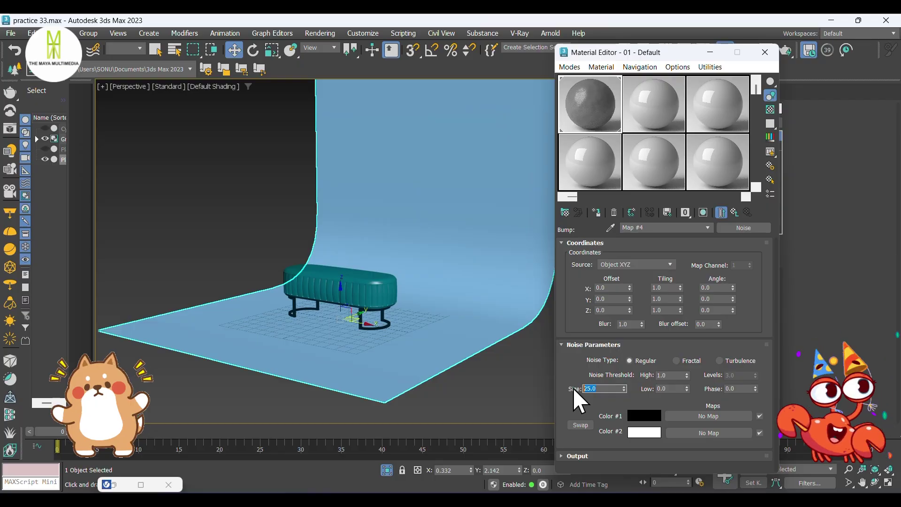
pyautogui.click(735, 211)
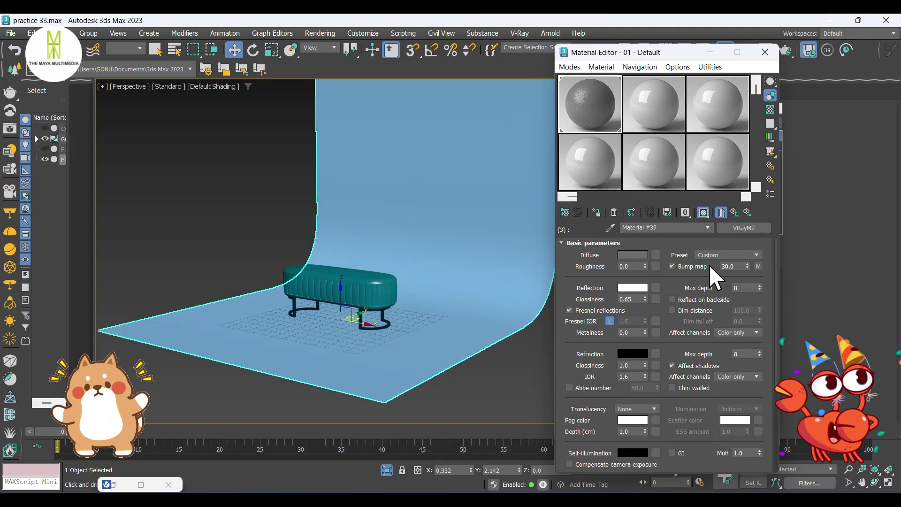
pyautogui.write('1')
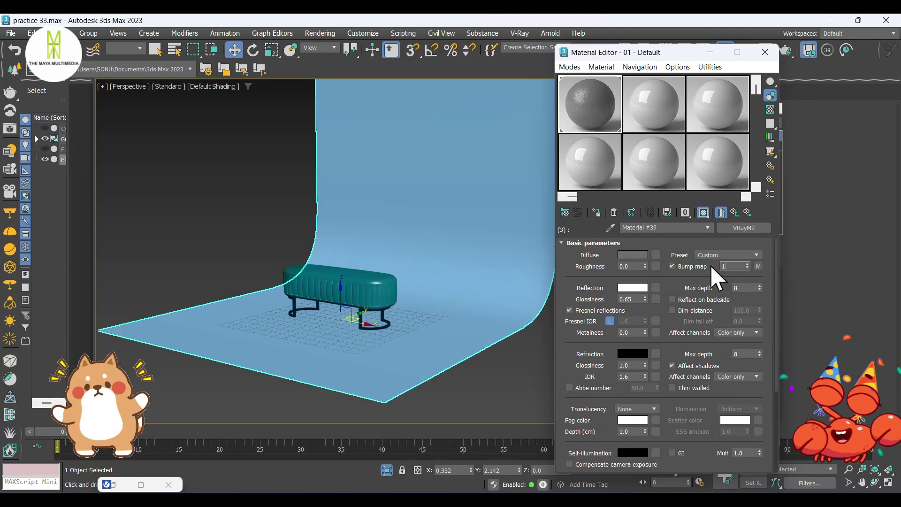
pyautogui.press('Return')
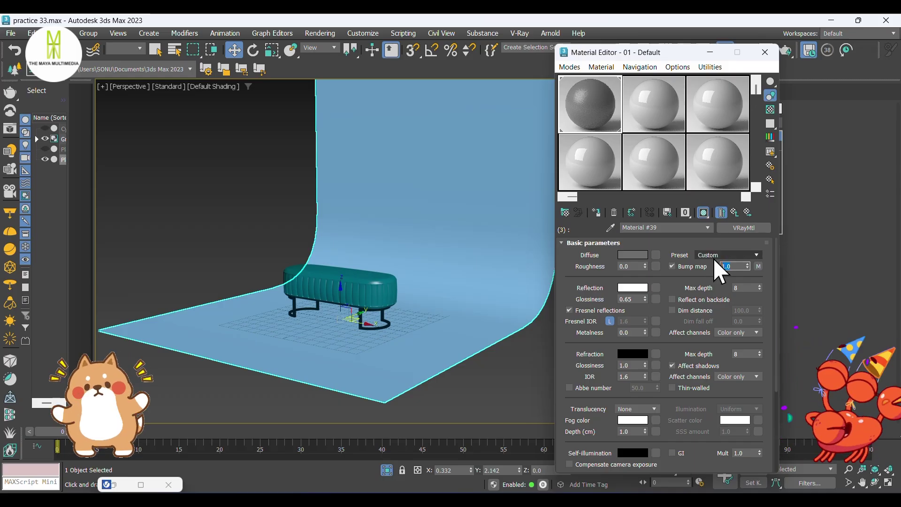
# Assign the material to the selected backdrop, minimize the Material Editor and deselect the backdrop.
pyautogui.moveTo(372, 251); pyautogui.dragTo(501, 278, button='middle')
pyautogui.click(596, 212)
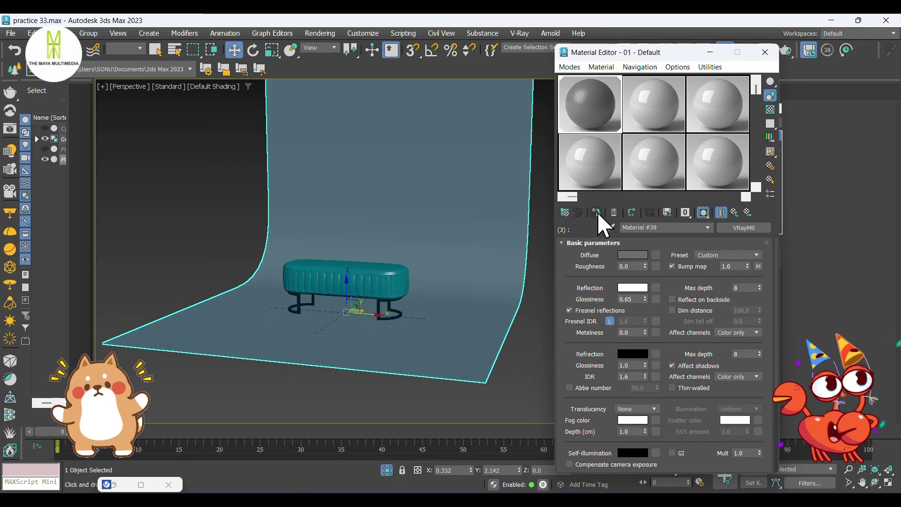
pyautogui.click(711, 54)
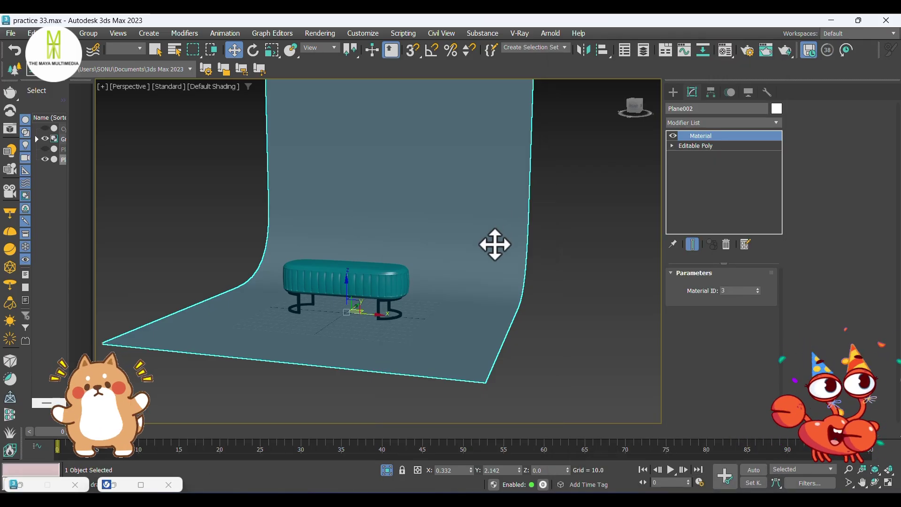
pyautogui.click(533, 285)
# Switch the viewport to a wireframe top view centred on the bench.
pyautogui.moveTo(316, 335); pyautogui.dragTo(353, 341, button='middle')
pyautogui.press('t')
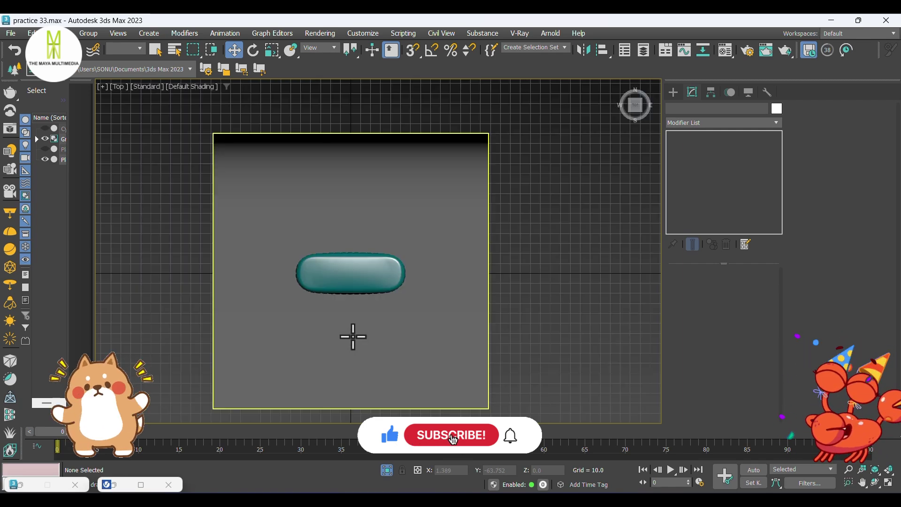
pyautogui.press('F3')
pyautogui.scroll(2, 412, 328)
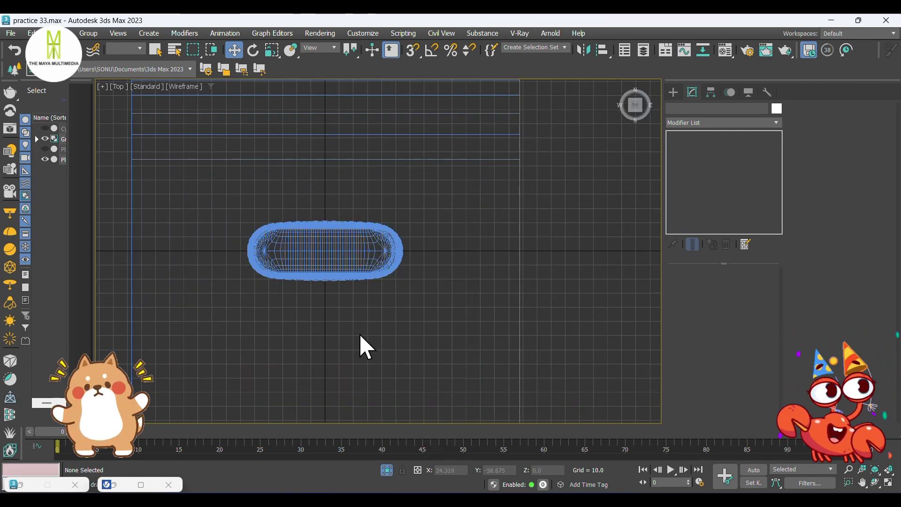
pyautogui.moveTo(418, 327); pyautogui.dragTo(458, 329, button='middle')
# Create a Plane-type VRayLight about 188 by 81 units over the bench in the top view.
pyautogui.click(673, 92)
pyautogui.click(701, 109)
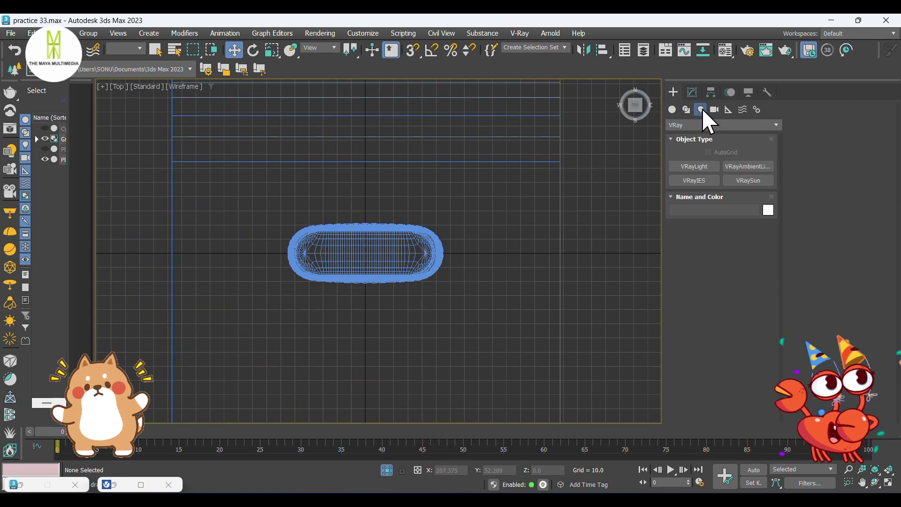
pyautogui.click(706, 124)
pyautogui.click(695, 156)
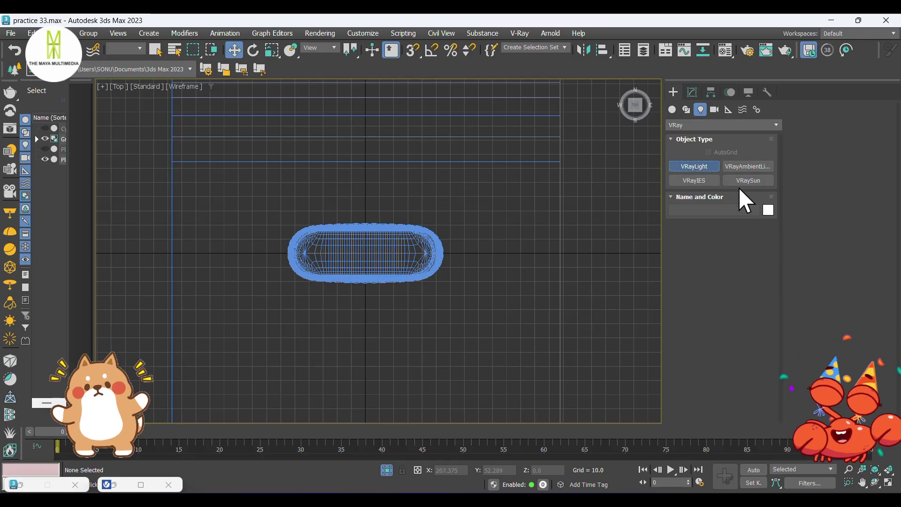
pyautogui.click(748, 241)
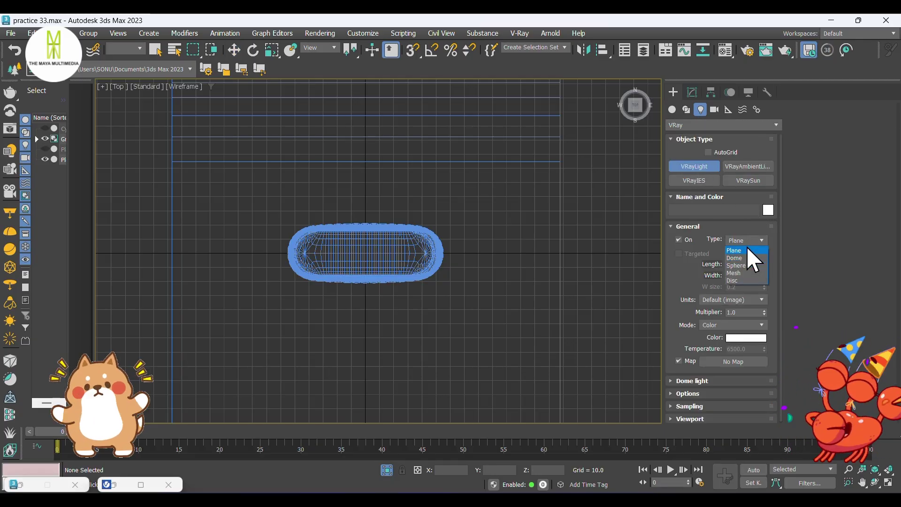
pyautogui.click(747, 251)
pyautogui.scroll(-5, 458, 301)
pyautogui.scroll(5, 412, 307)
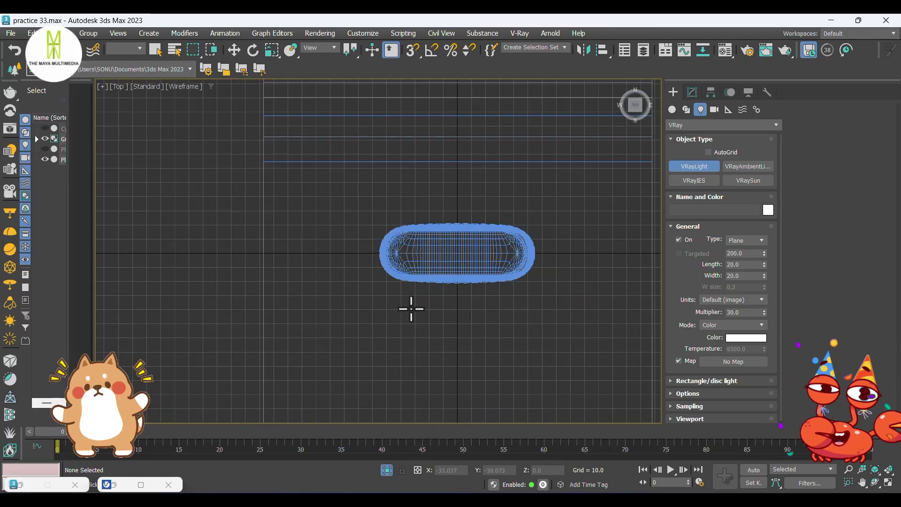
pyautogui.moveTo(411, 308); pyautogui.dragTo(390, 323, button='middle')
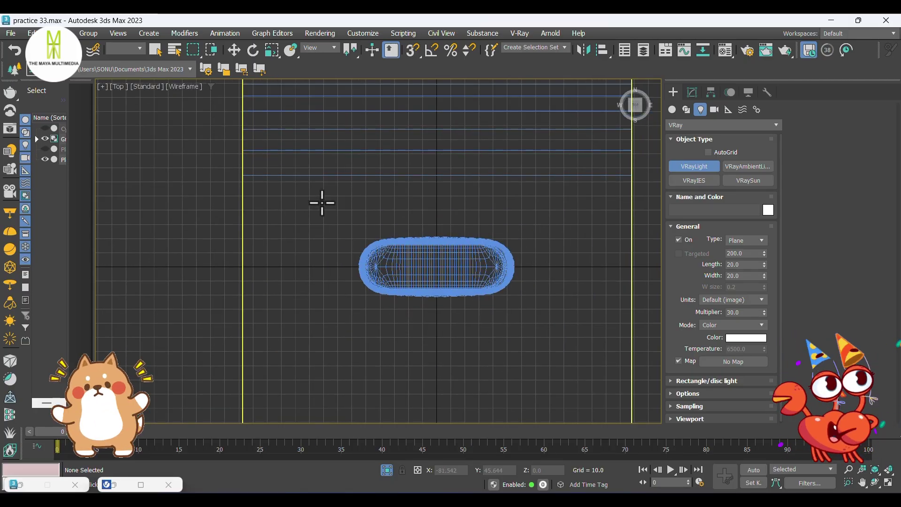
pyautogui.moveTo(323, 205); pyautogui.dragTo(583, 320)
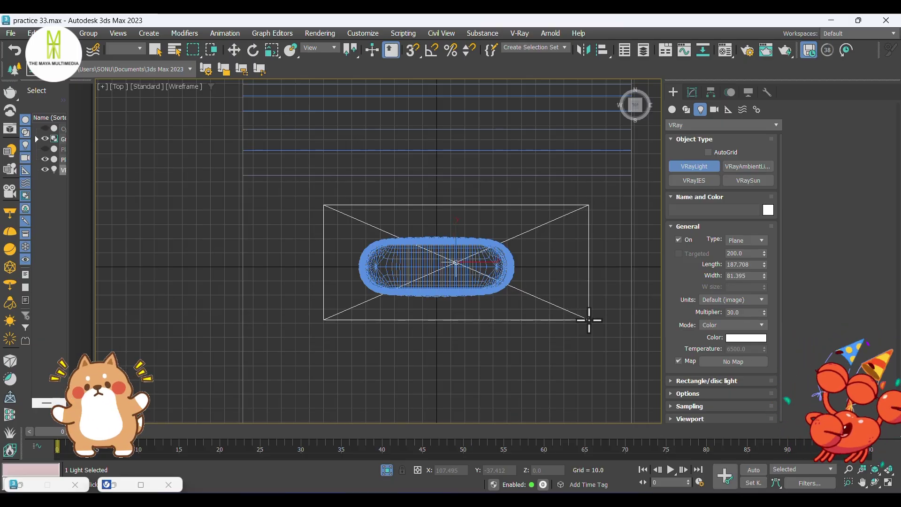
# Centre the plane light over the bench and raise it to a height of about 190 units.
pyautogui.press('w')
pyautogui.moveTo(487, 265); pyautogui.dragTo(475, 265)
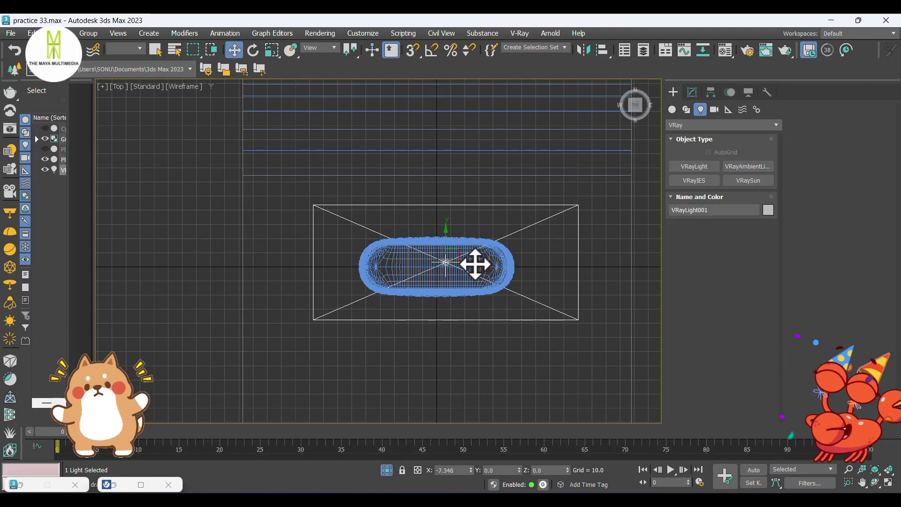
pyautogui.press('f')
pyautogui.scroll(-8, 401, 359)
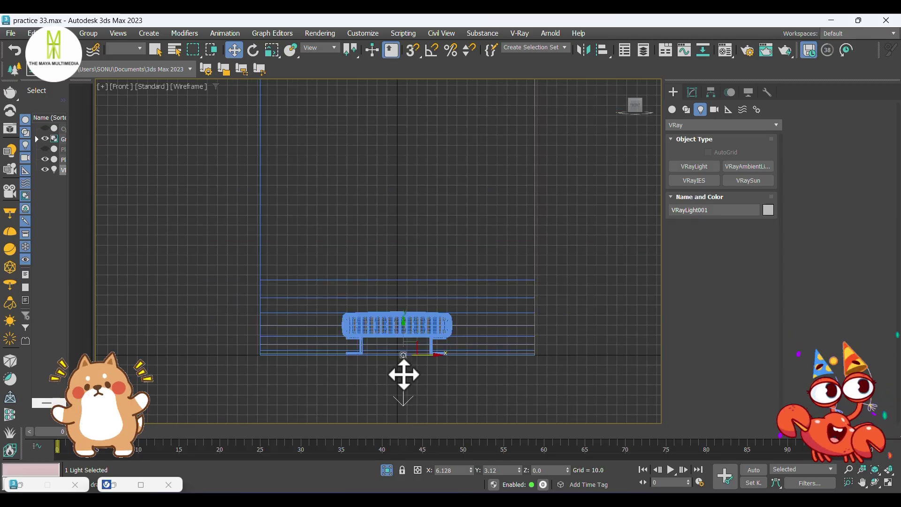
pyautogui.moveTo(404, 327); pyautogui.dragTo(422, 198)
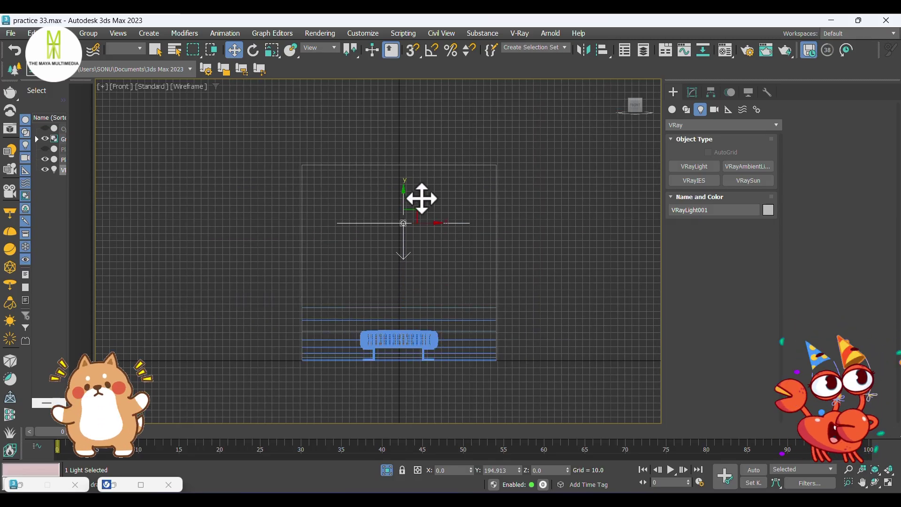
# Set the overhead light's multiplier to 12.
pyautogui.click(695, 92)
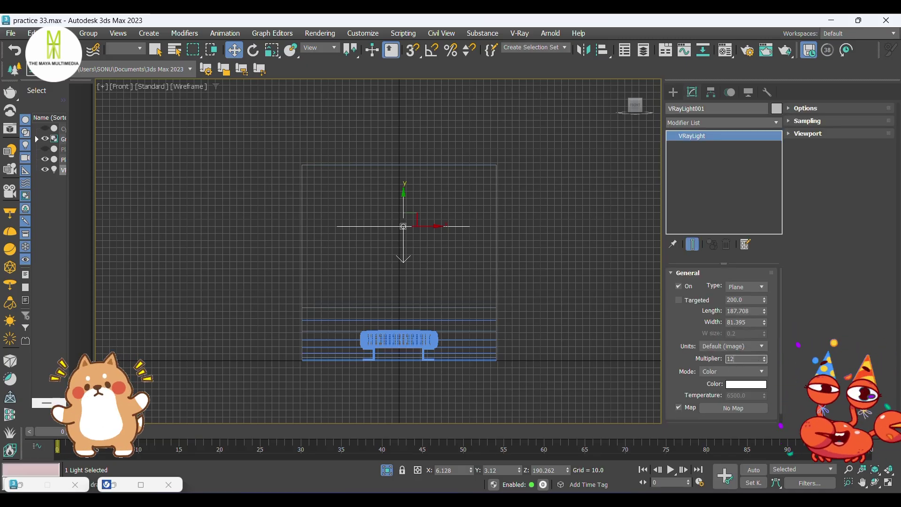
pyautogui.write('12')
pyautogui.press('Return')
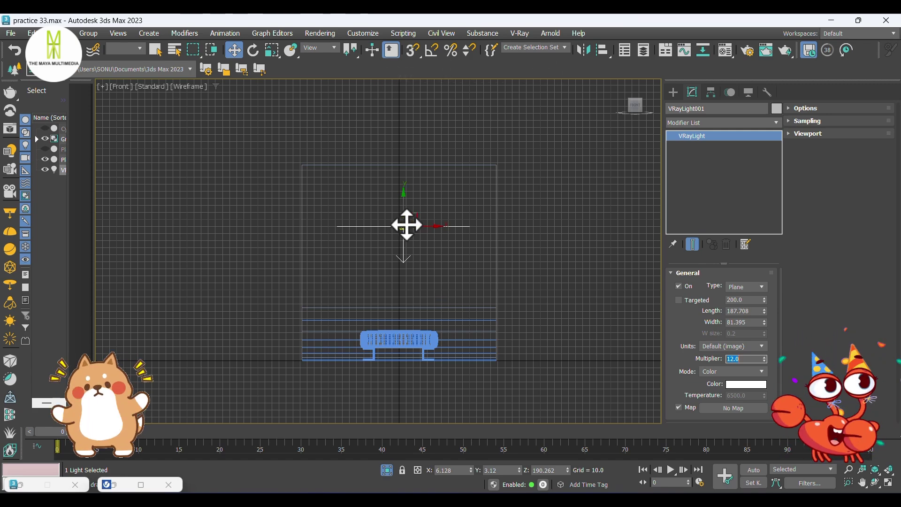
# Clone the overhead light as an independent copy to the right of the backdrop, at about X 202.
pyautogui.press('t')
pyautogui.moveTo(435, 263); pyautogui.dragTo(283, 237, button='middle')
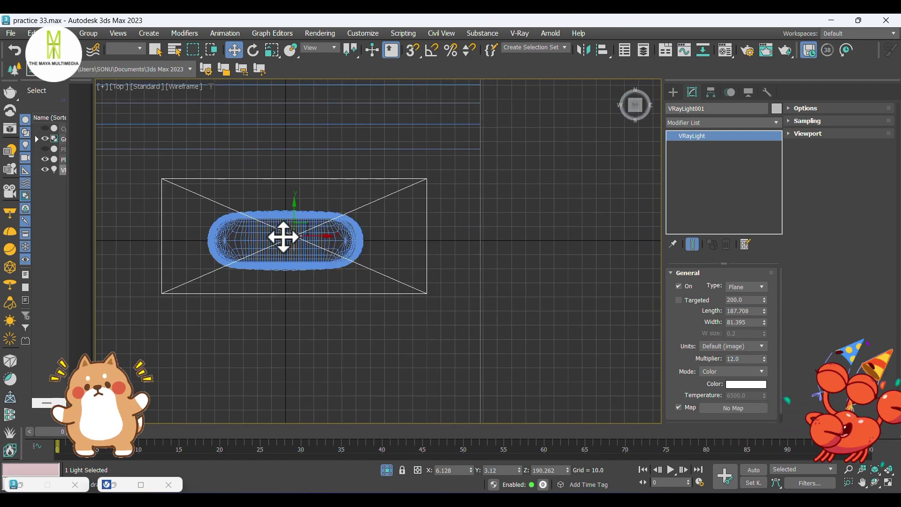
pyautogui.scroll(-2, 284, 237)
pyautogui.keyDown('shift'); pyautogui.moveTo(314, 237); pyautogui.dragTo(510, 247); pyautogui.keyUp('shift')
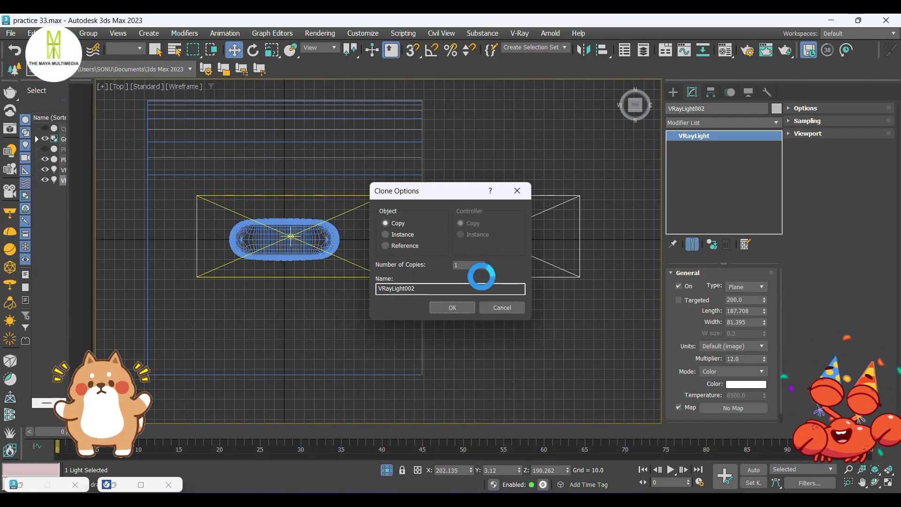
pyautogui.click(457, 306)
# Lower the copied light to a height of about 89 units and rotate it about 55° to aim at the bench.
pyautogui.press('f')
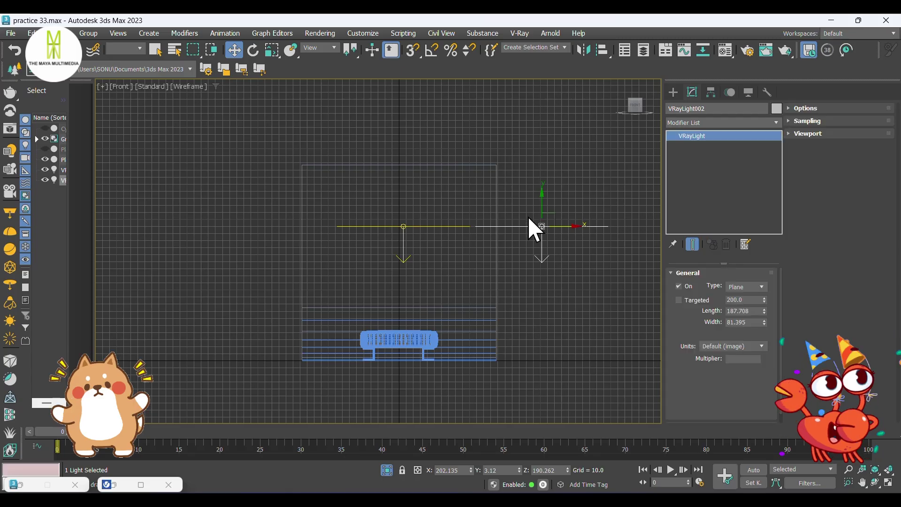
pyautogui.moveTo(540, 203); pyautogui.dragTo(539, 276)
pyautogui.press('e')
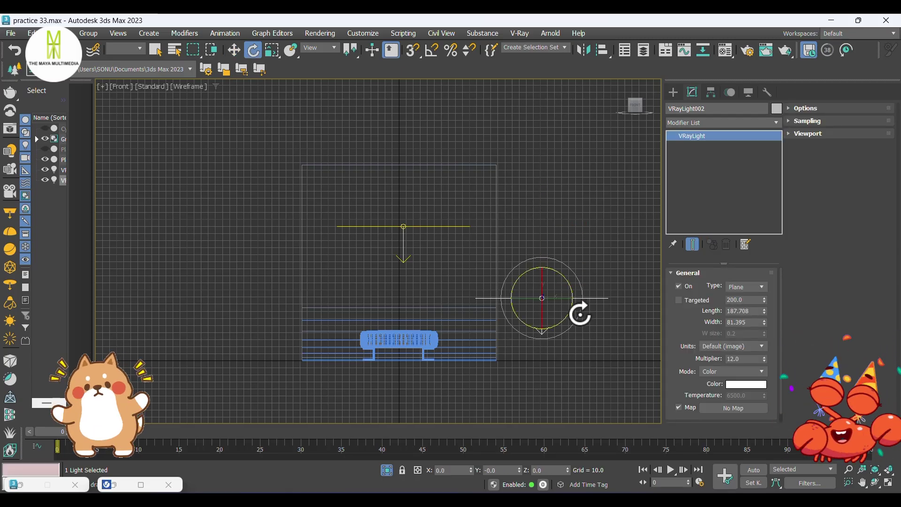
pyautogui.moveTo(581, 315)
pyautogui.mouseDown()
pyautogui.moveTo(554, 383)
pyautogui.moveTo(586, 368)
pyautogui.moveTo(588, 382)
pyautogui.mouseUp()
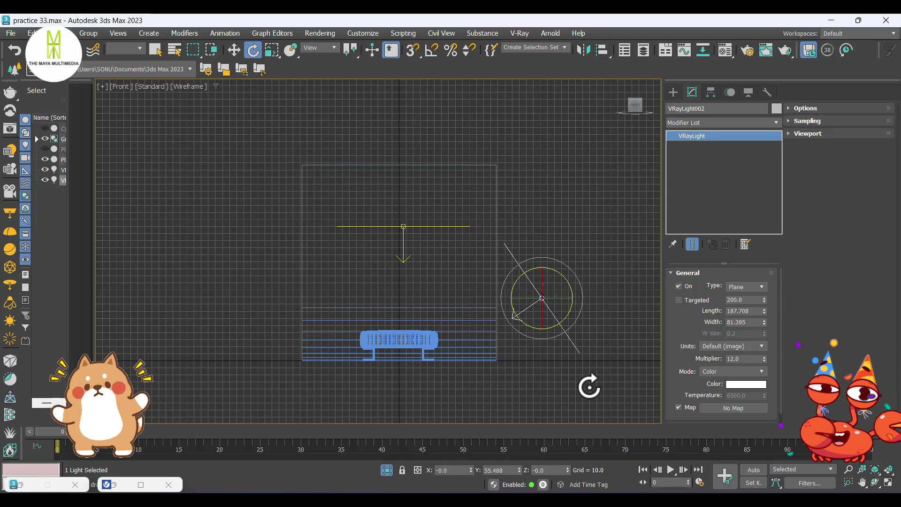
pyautogui.press('w')
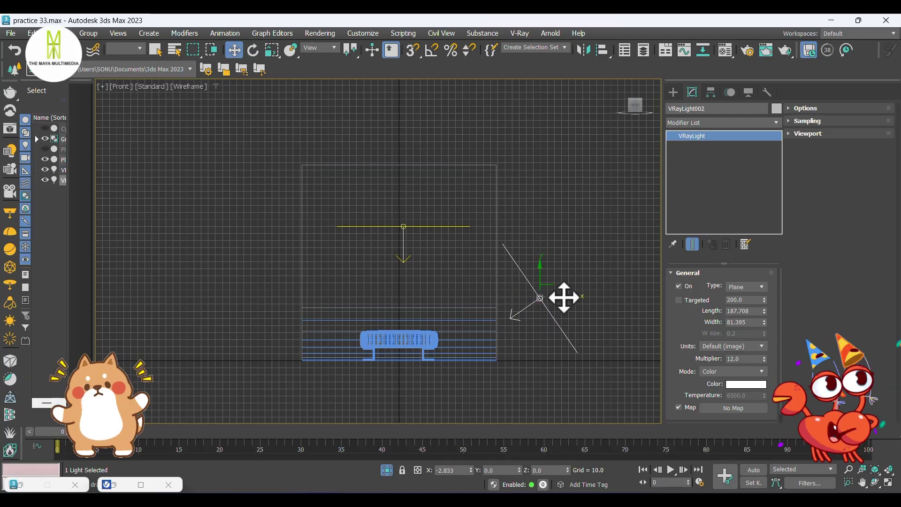
pyautogui.moveTo(565, 298); pyautogui.dragTo(562, 298)
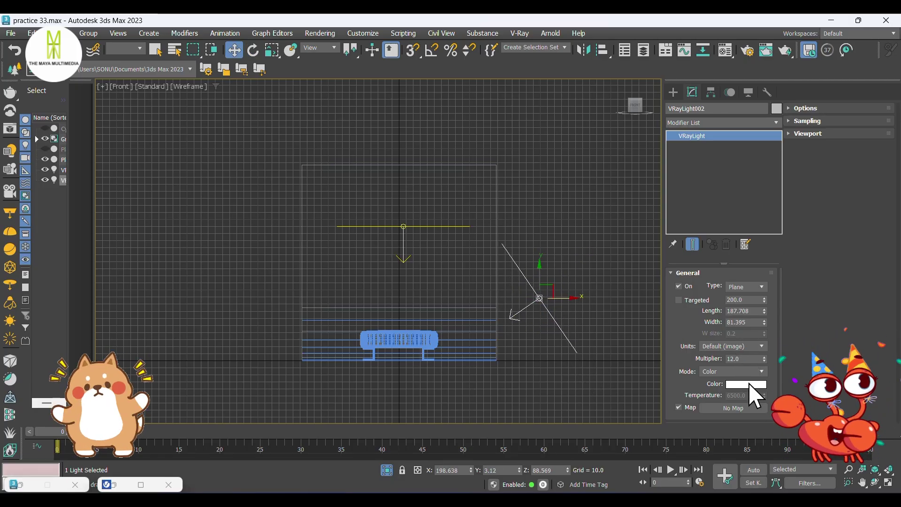
# Sample the bench's teal as the side light's colour and raise its value to 255 for a bright cyan.
pyautogui.click(750, 381)
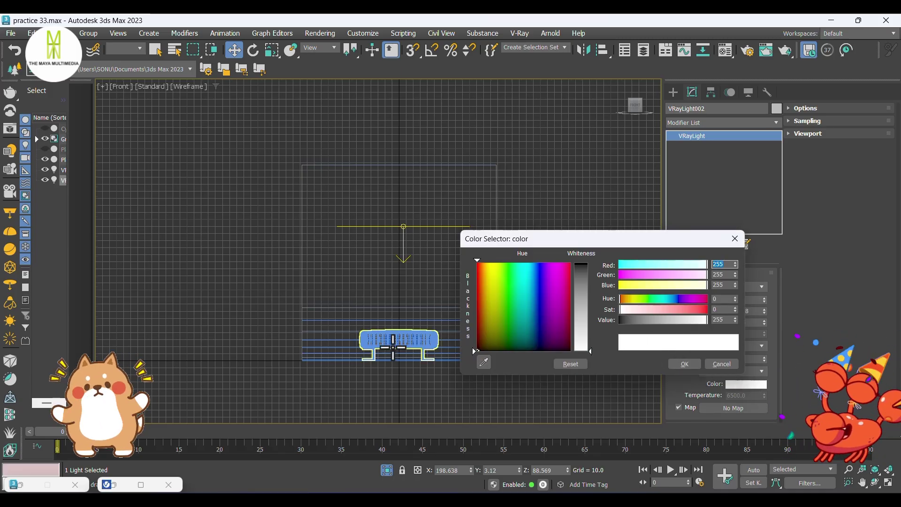
pyautogui.scroll(6, 392, 338)
pyautogui.press('F3')
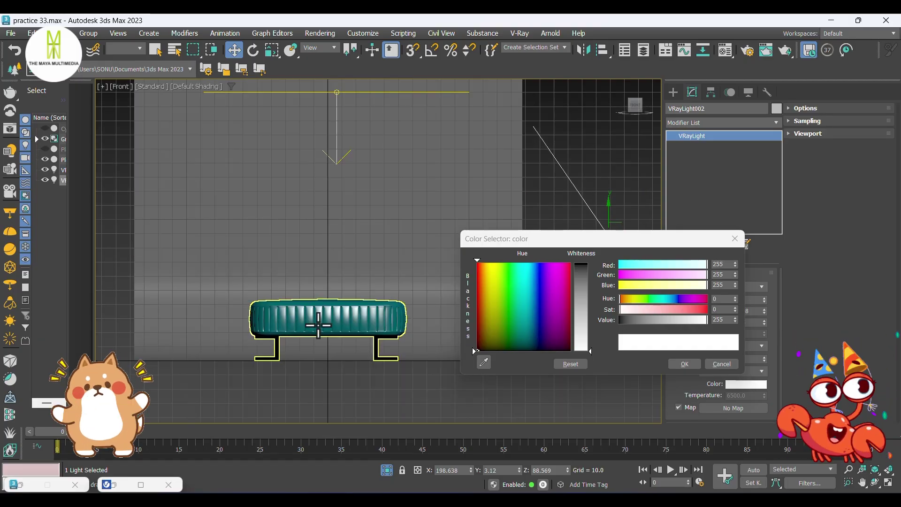
pyautogui.click(484, 362)
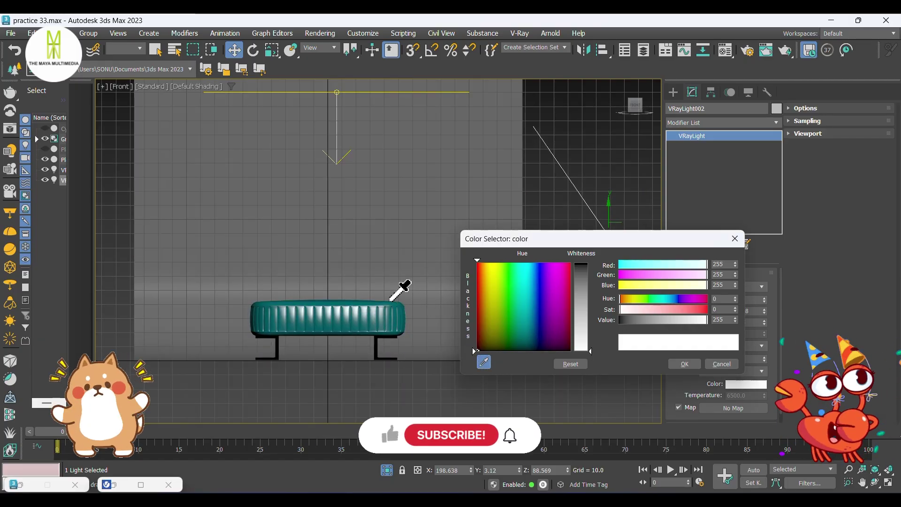
pyautogui.click(346, 310)
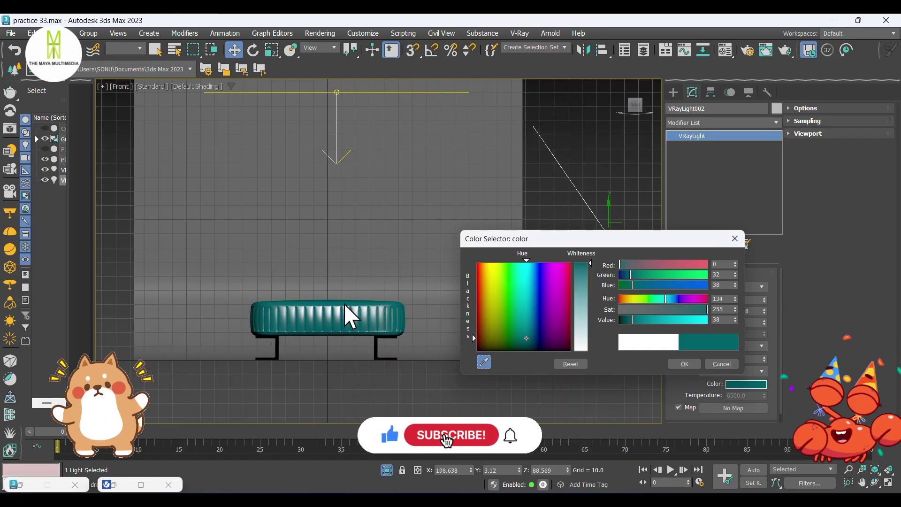
pyautogui.click(693, 321)
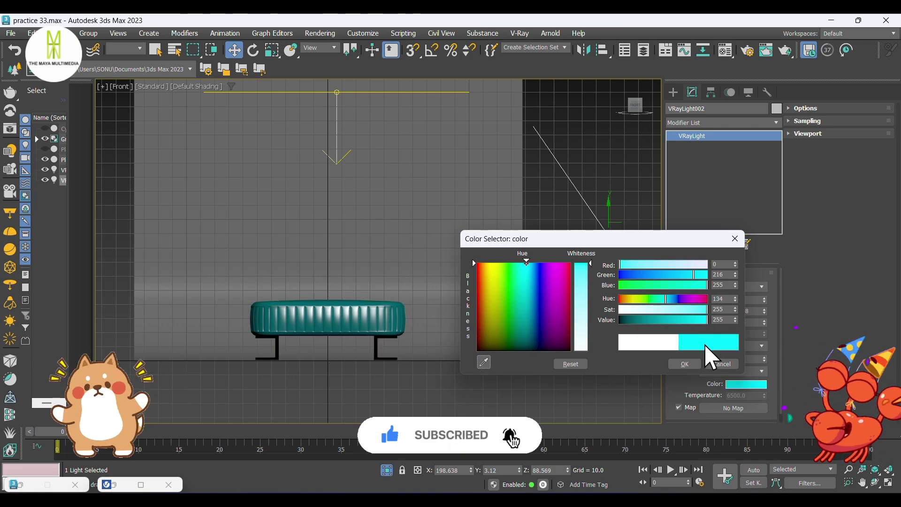
pyautogui.click(686, 362)
# Set the cyan side light's multiplier to 4.
pyautogui.doubleClick(749, 361)
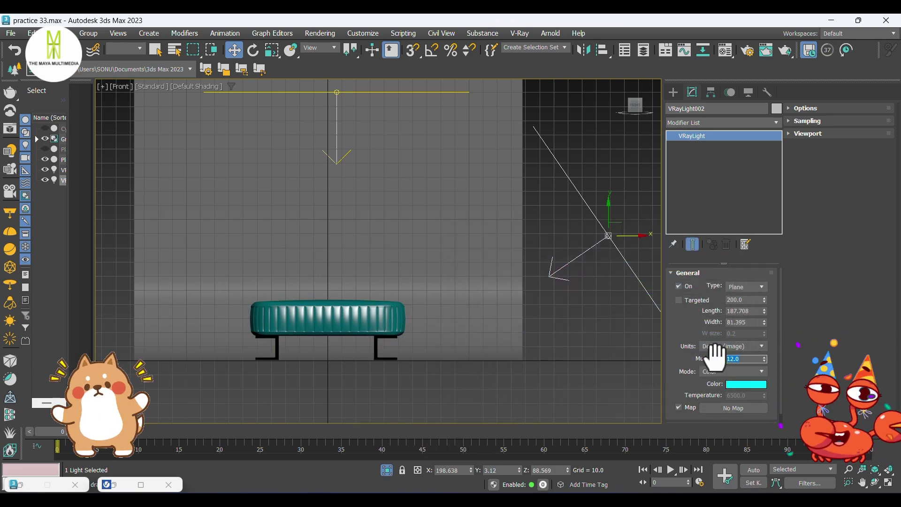
pyautogui.write('4')
pyautogui.press('Return')
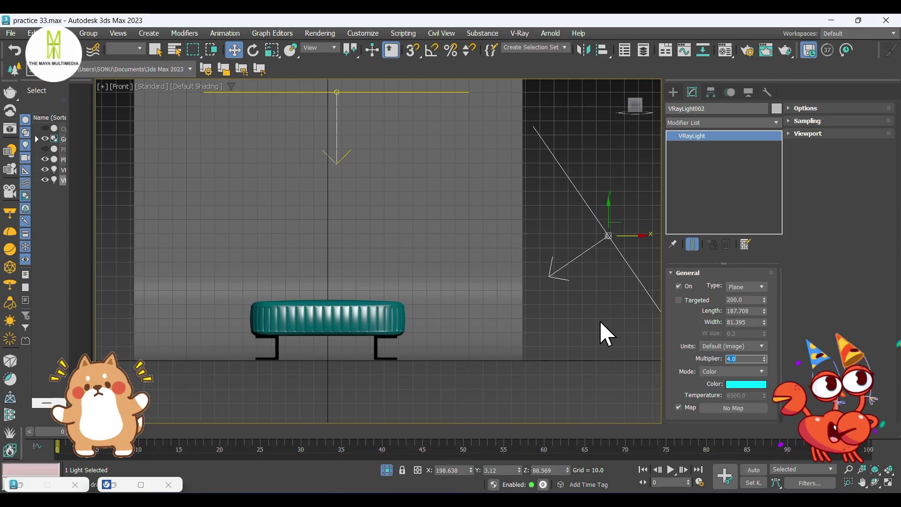
# Clone the cyan side light as a copy to the opposite side of the bench, at about X -165.
pyautogui.scroll(-2, 561, 317)
pyautogui.moveTo(568, 212); pyautogui.dragTo(618, 255)
pyautogui.keyDown('shift'); pyautogui.moveTo(426, 252); pyautogui.dragTo(259, 249); pyautogui.keyUp('shift')
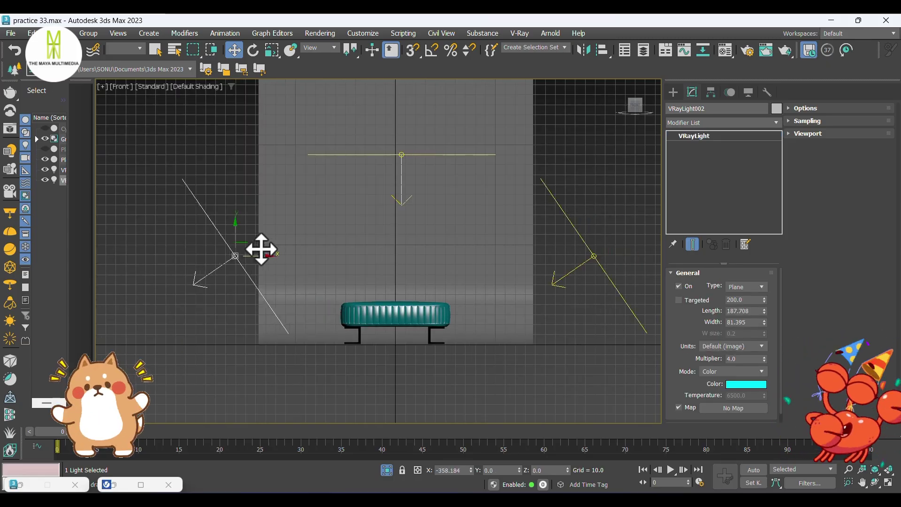
pyautogui.click(448, 306)
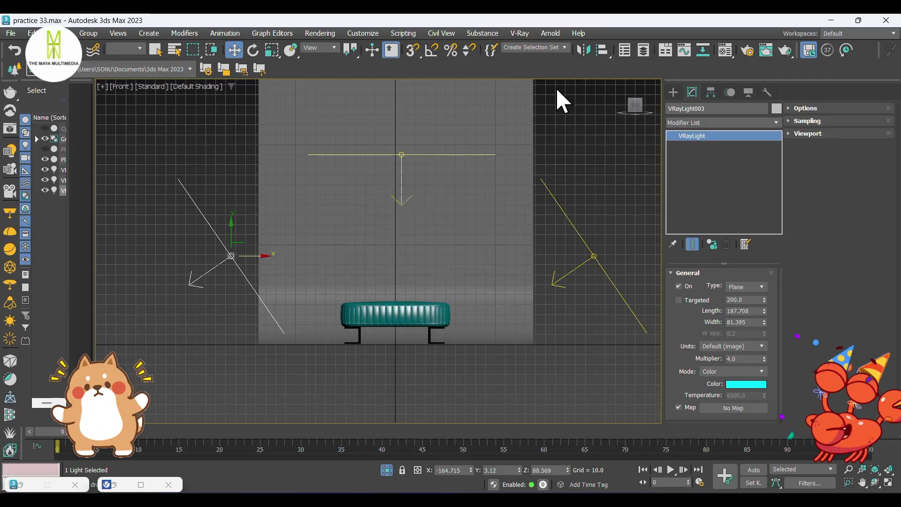
# Mirror the new light on X without cloning and move it outward to about X -207.
pyautogui.click(583, 49)
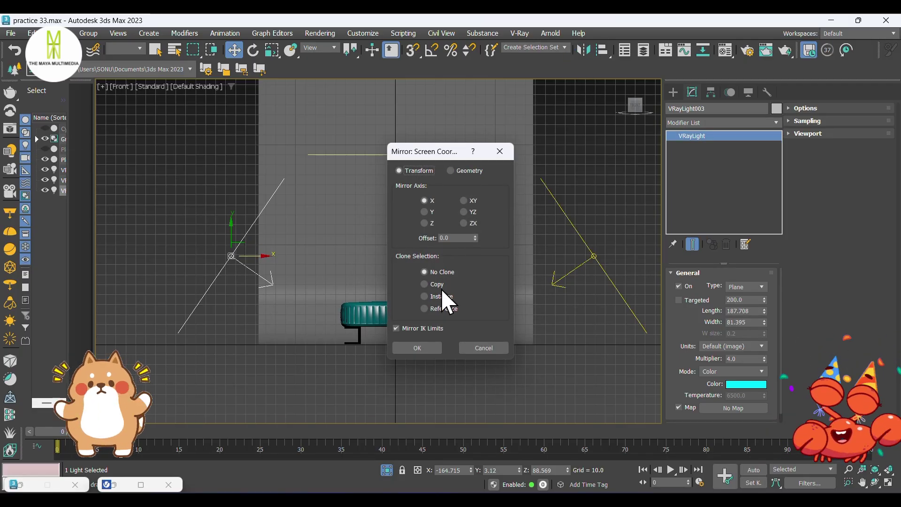
pyautogui.click(416, 349)
pyautogui.moveTo(257, 254); pyautogui.dragTo(214, 256)
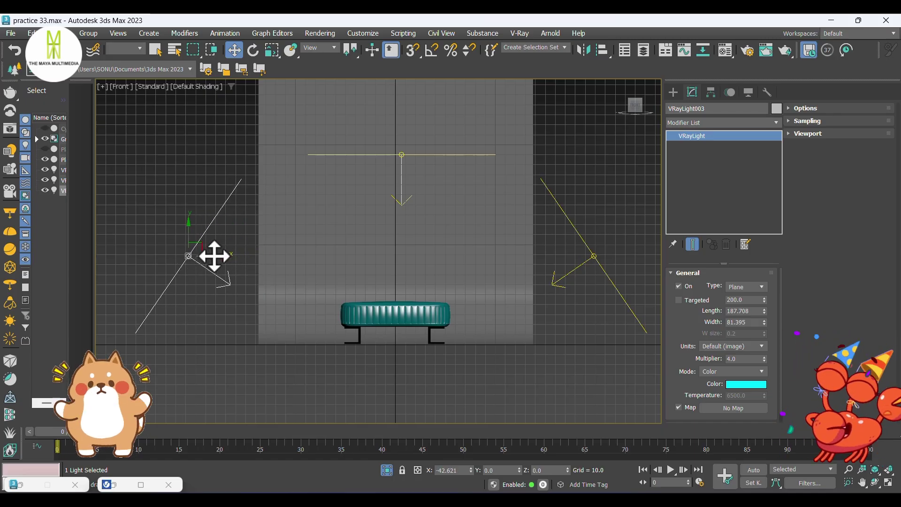
# Change the mirrored light's colour to white and rotate it about 6° more upright.
pyautogui.click(737, 385)
pyautogui.moveTo(569, 316); pyautogui.dragTo(571, 353)
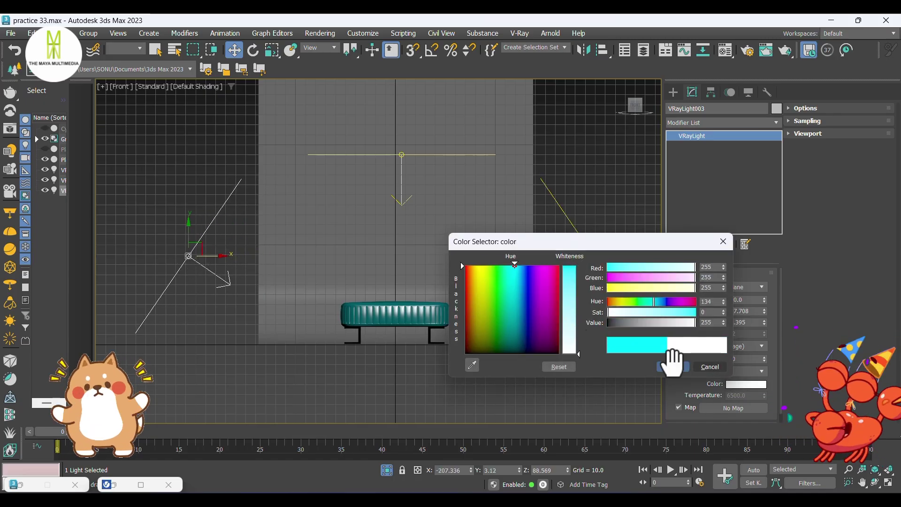
pyautogui.click(676, 367)
pyautogui.press('e')
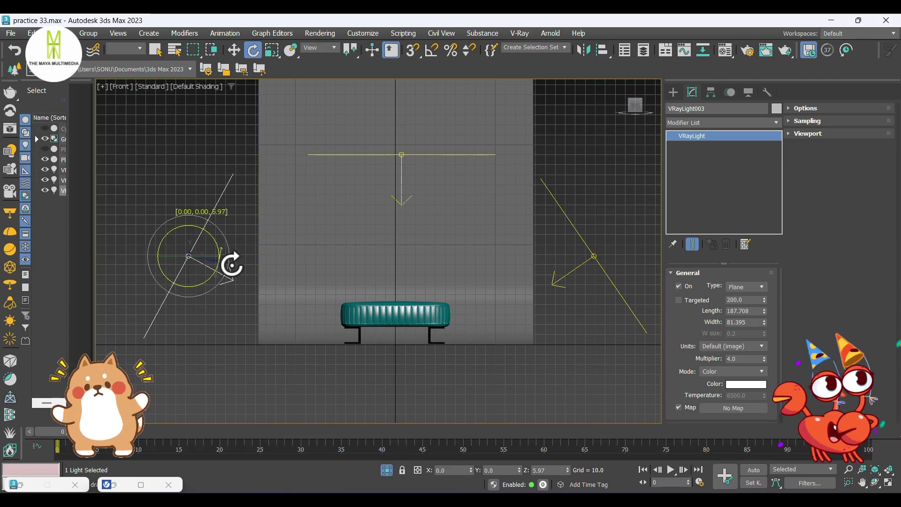
pyautogui.press('w')
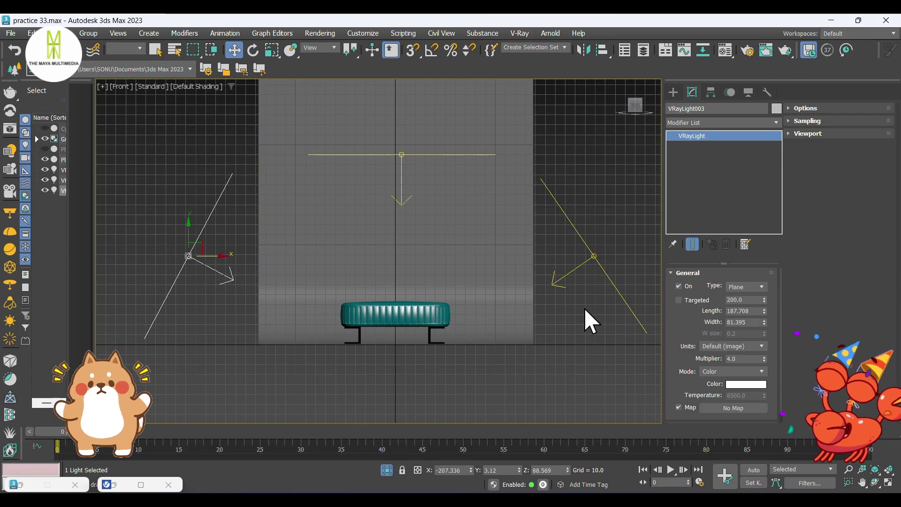
# Rotate the cyan light on the other side about 10° more upright and return the viewport to wireframe.
pyautogui.click(590, 250)
pyautogui.press('e')
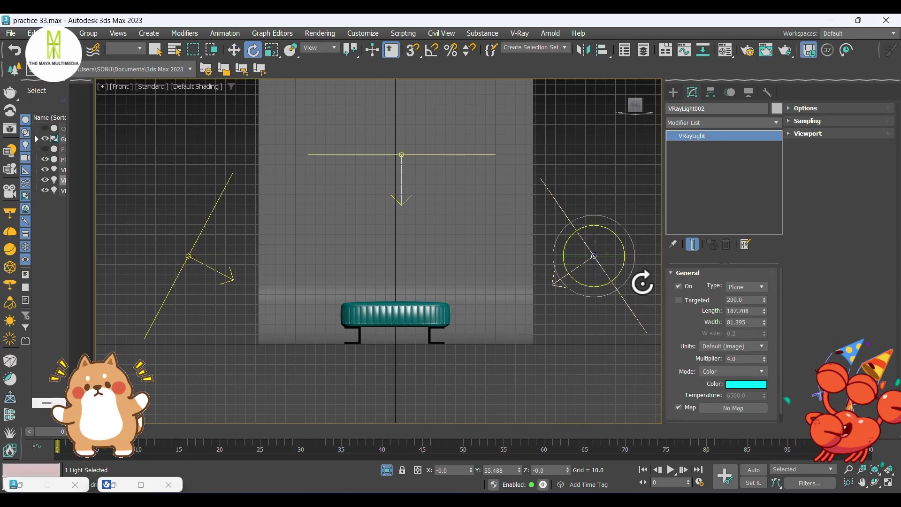
pyautogui.click(629, 276)
pyautogui.click(619, 291)
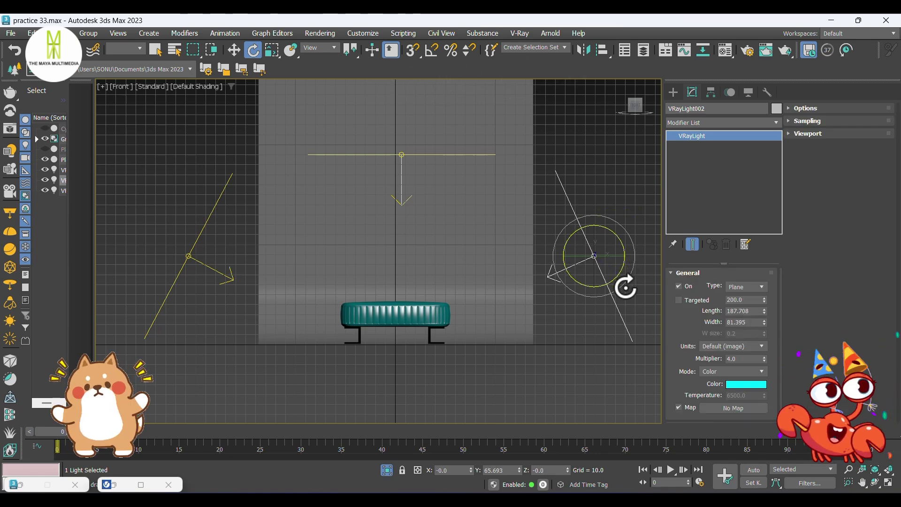
pyautogui.press('w')
pyautogui.press('F3')
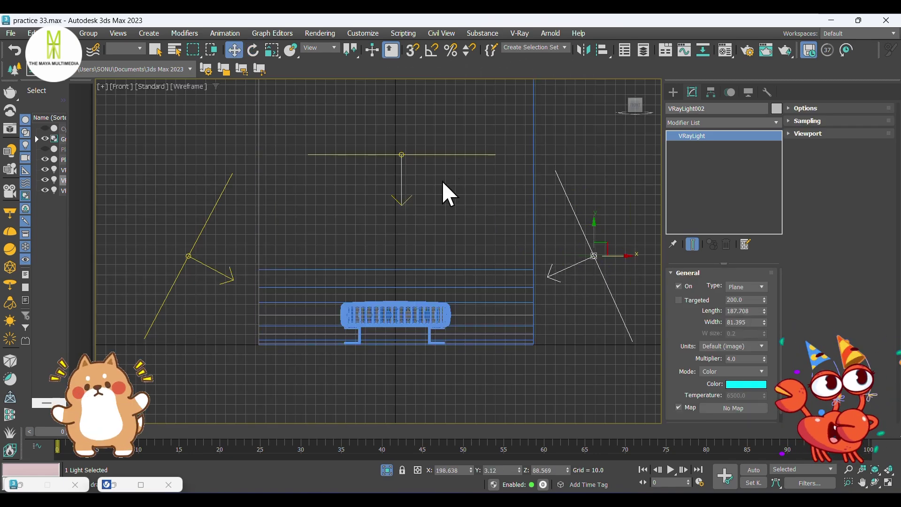
# Clone the overhead V-Ray light as a copy in front of the bench, at about Y -260.
pyautogui.moveTo(424, 125); pyautogui.dragTo(424, 127)
pyautogui.press('t')
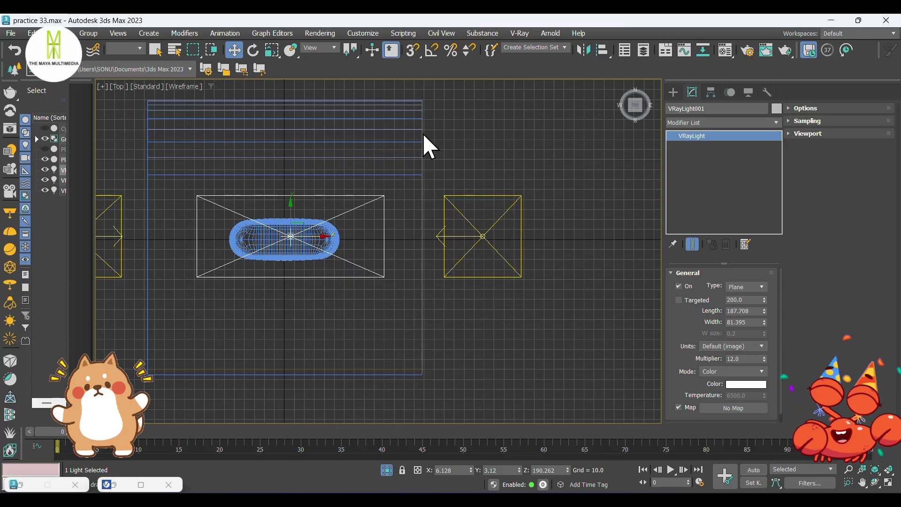
pyautogui.moveTo(317, 277); pyautogui.dragTo(405, 194, button='middle')
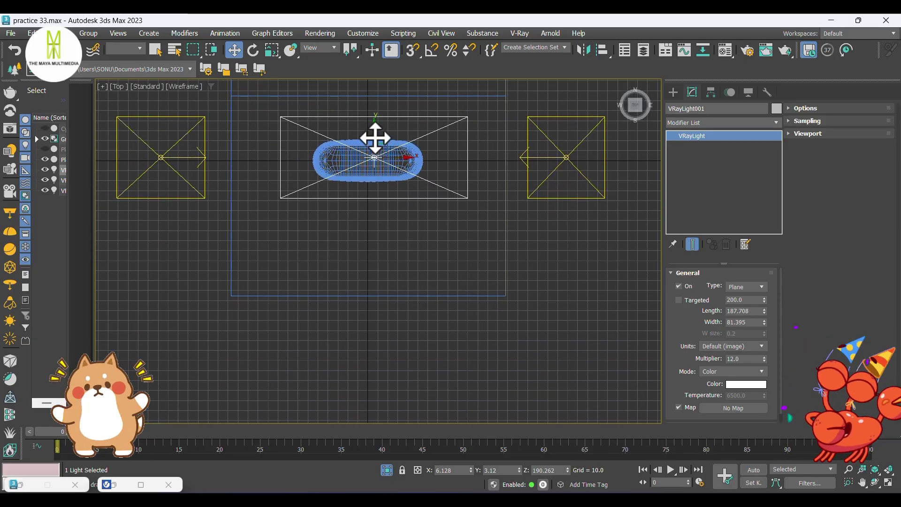
pyautogui.keyDown('shift'); pyautogui.moveTo(372, 333); pyautogui.dragTo(374, 394); pyautogui.keyUp('shift')
pyautogui.click(453, 308)
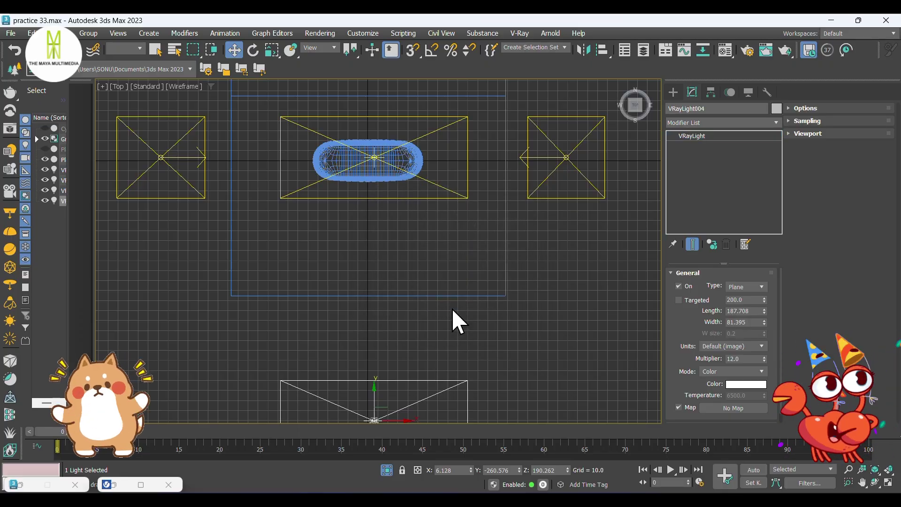
# Lower the front light in the Left wireframe view to about Z 70.
pyautogui.press('l')
pyautogui.scroll(-10, 426, 298)
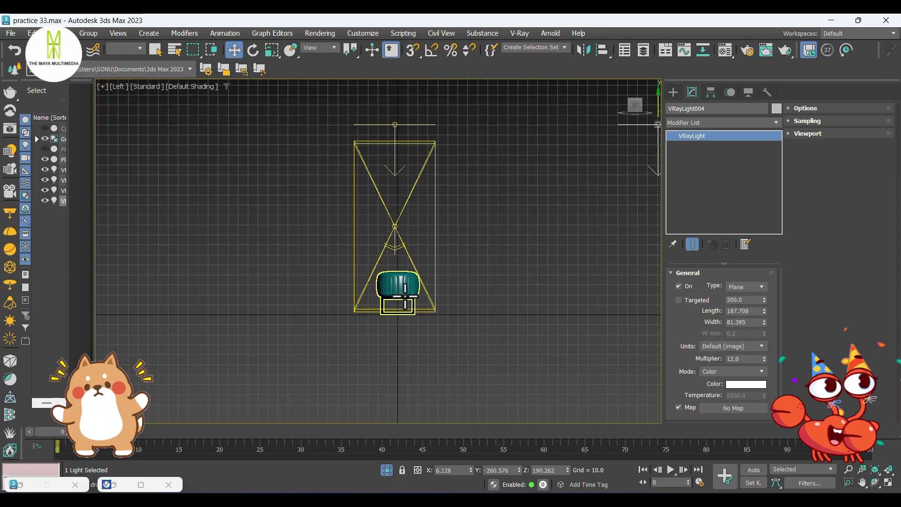
pyautogui.scroll(4, 470, 280)
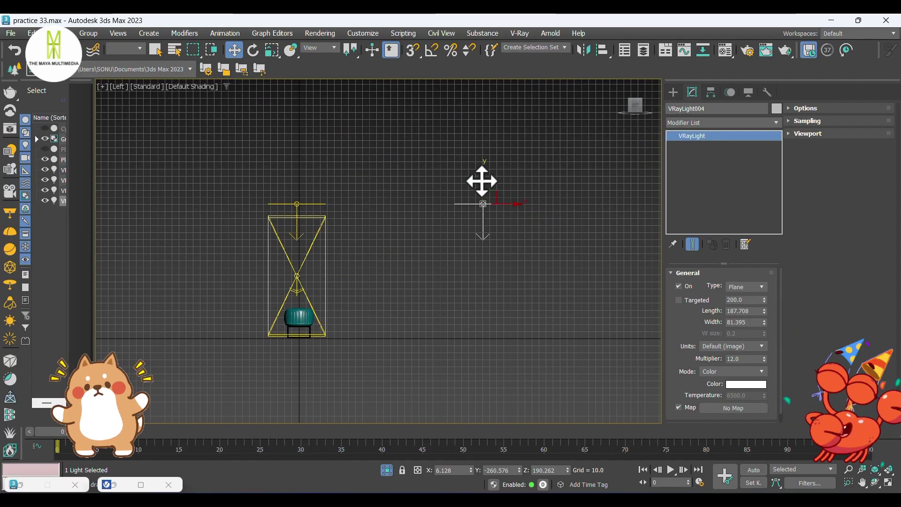
pyautogui.press('F3')
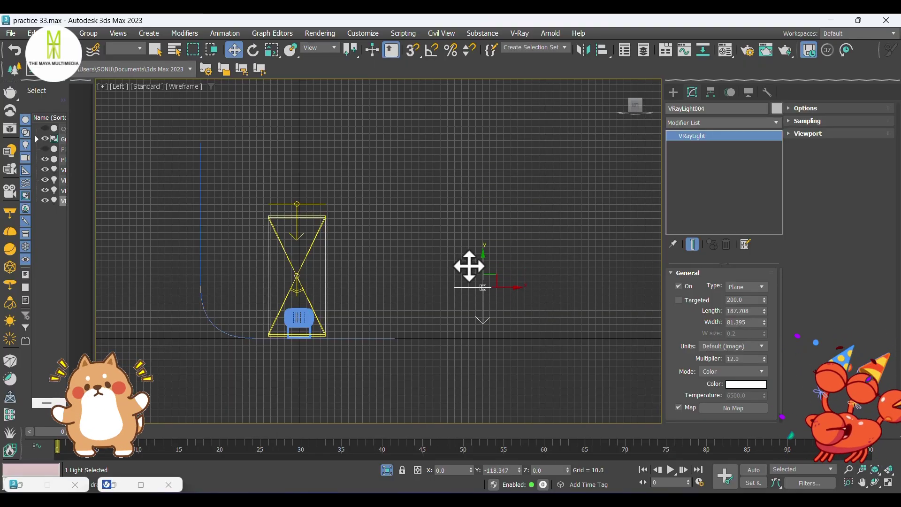
# Rotate the front light about 65.5° to aim at the bench, set its multiplier to 8 and deselect it.
pyautogui.press('e')
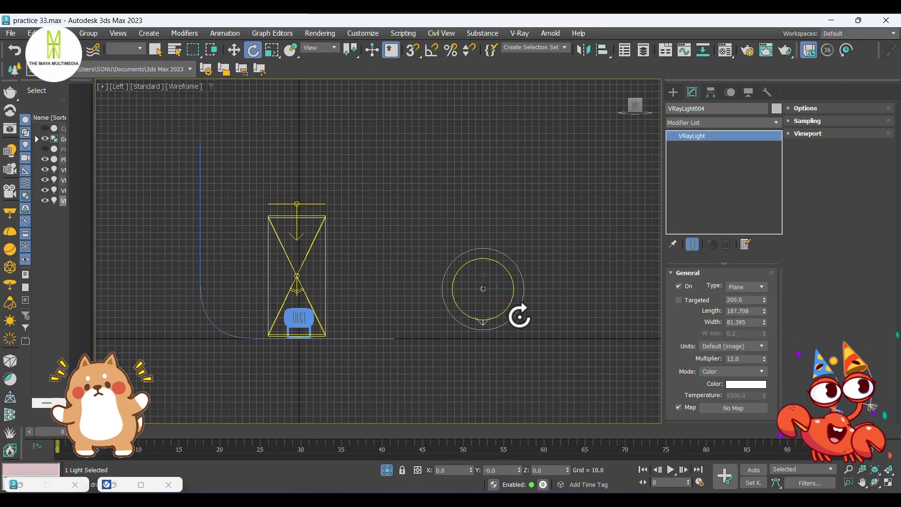
pyautogui.moveTo(519, 316); pyautogui.dragTo(489, 360)
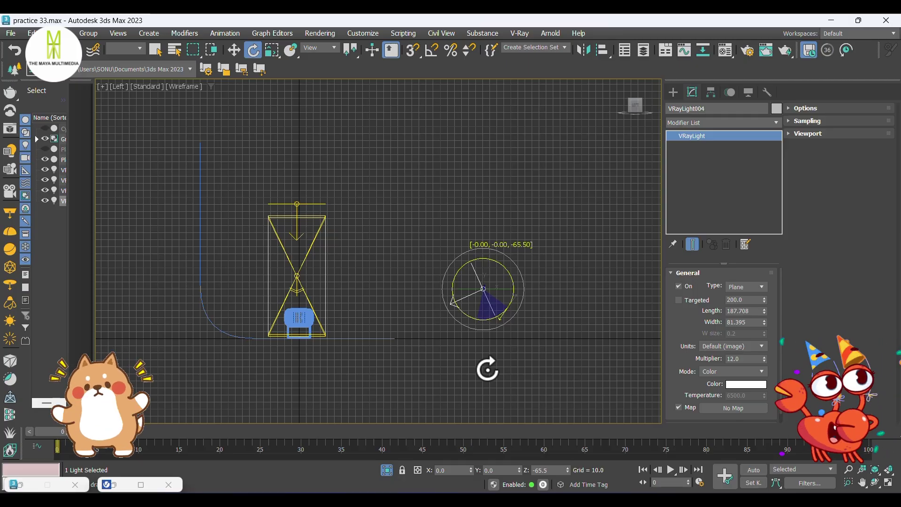
pyautogui.press('w')
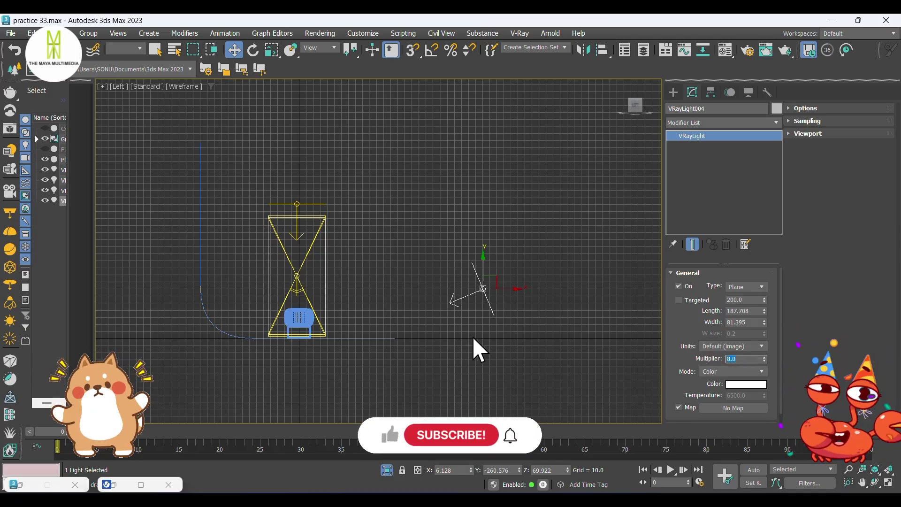
pyautogui.click(438, 325)
# Frame the bench frontally in a shaded perspective view and create a physical camera from that view.
pyautogui.press('f')
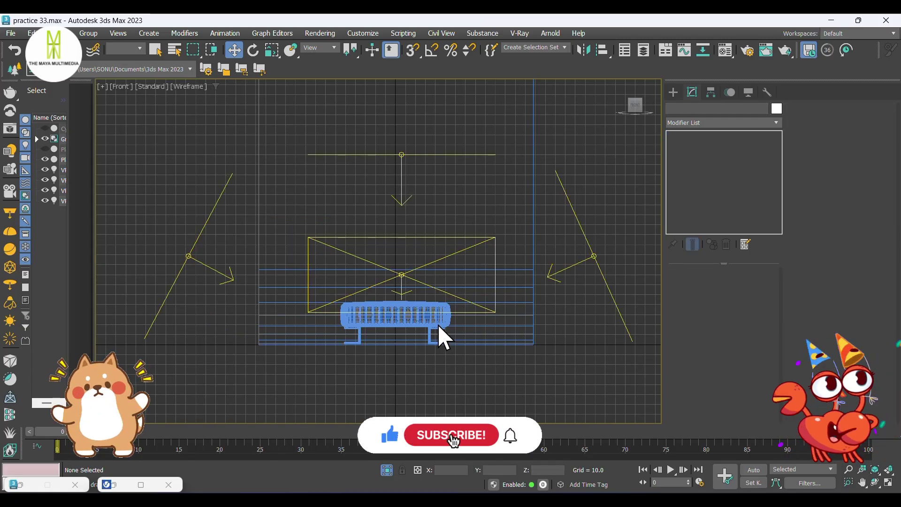
pyautogui.click(405, 319)
pyautogui.press('F3')
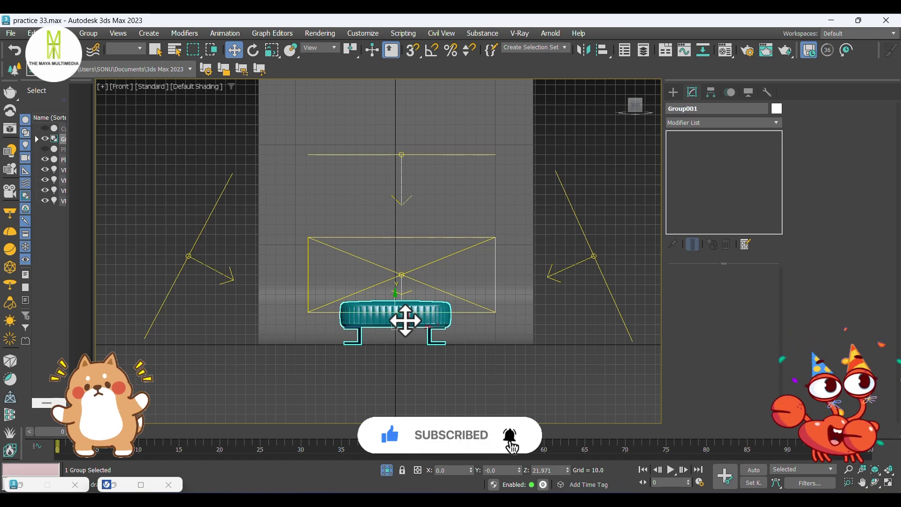
pyautogui.press('p')
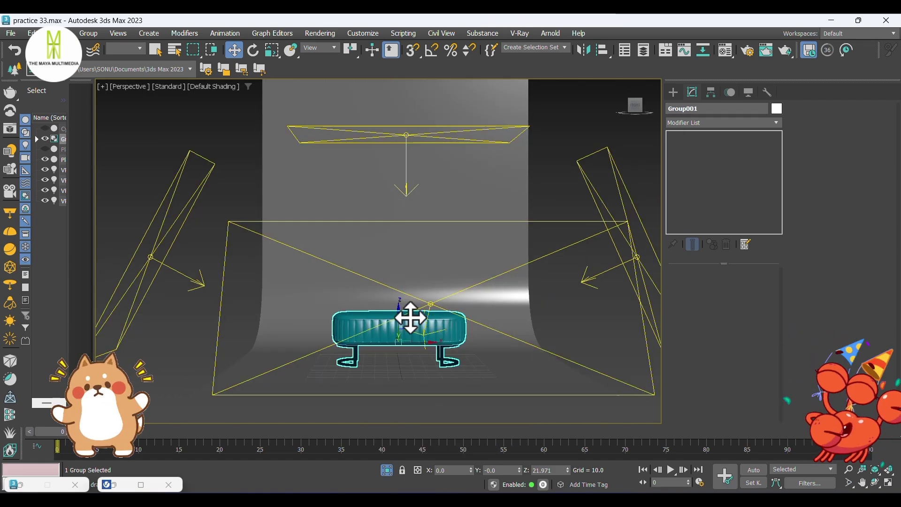
pyautogui.press('z')
pyautogui.keyDown('alt'); pyautogui.moveTo(406, 321); pyautogui.dragTo(408, 232, button='middle'); pyautogui.keyUp('alt')
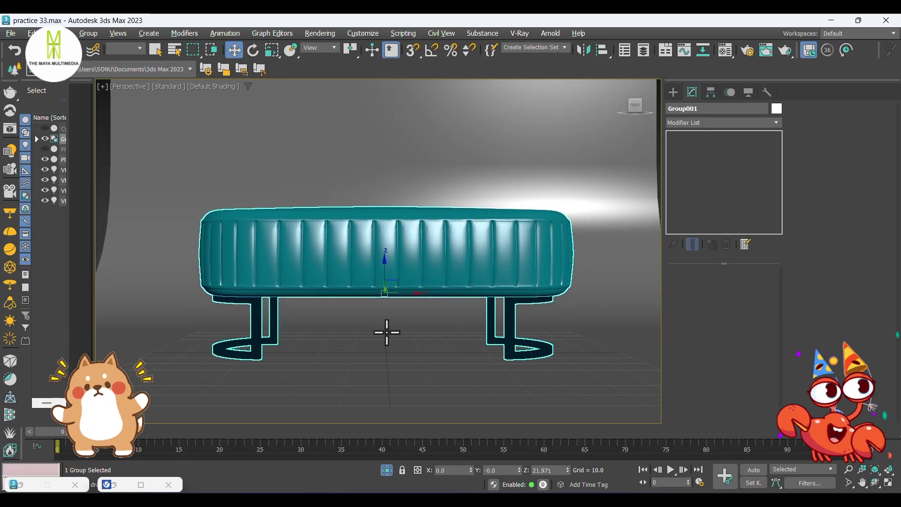
pyautogui.moveTo(386, 332); pyautogui.dragTo(392, 329, button='middle')
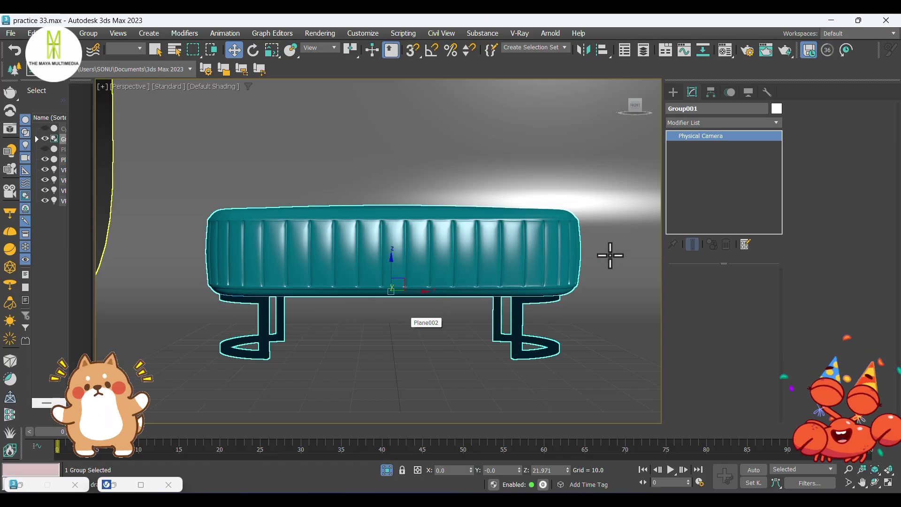
pyautogui.hotkey('ctrl', 'c')
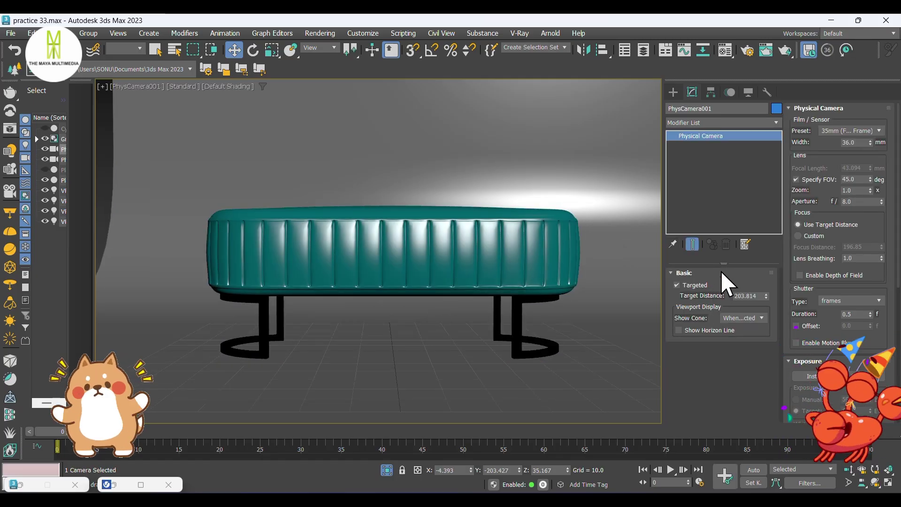
# Make the camera untargeted and lock its move, rotate and scale transforms on X, Y and Z.
pyautogui.click(677, 285)
pyautogui.click(711, 93)
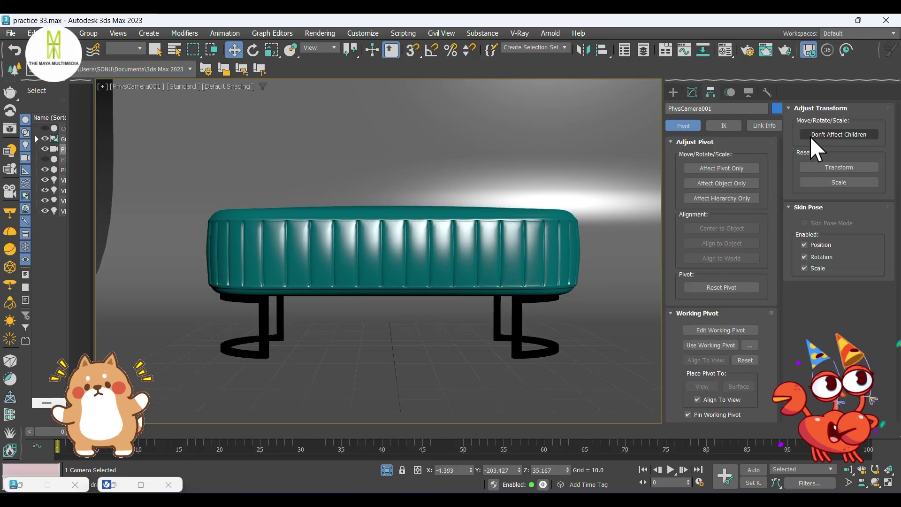
pyautogui.click(769, 125)
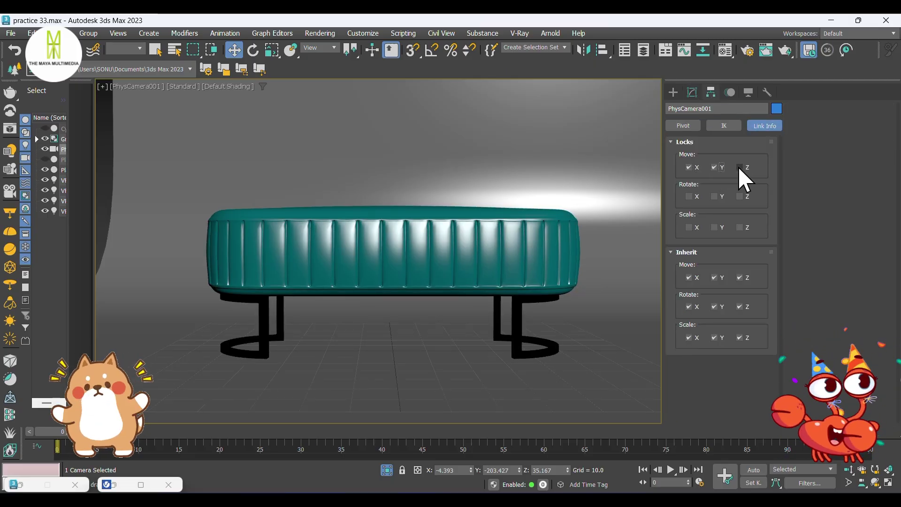
pyautogui.click(715, 196)
pyautogui.click(689, 197)
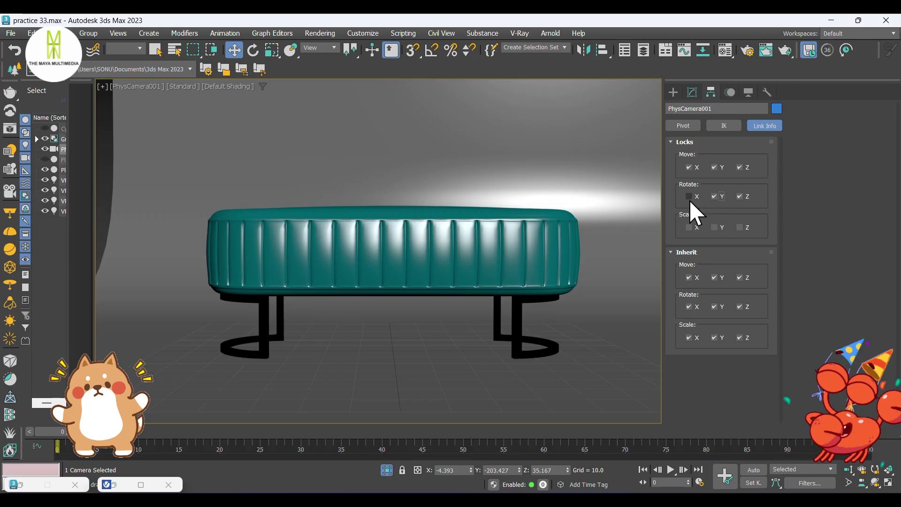
pyautogui.click(689, 228)
pyautogui.click(715, 228)
pyautogui.click(739, 228)
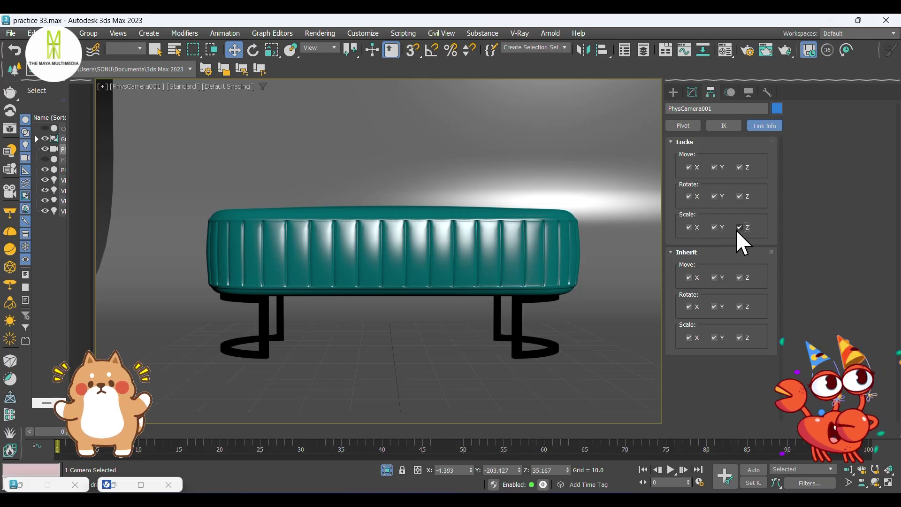
# Select the backdrop plane in the perspective view, return to the camera view and render it with V-Ray.
pyautogui.click(673, 92)
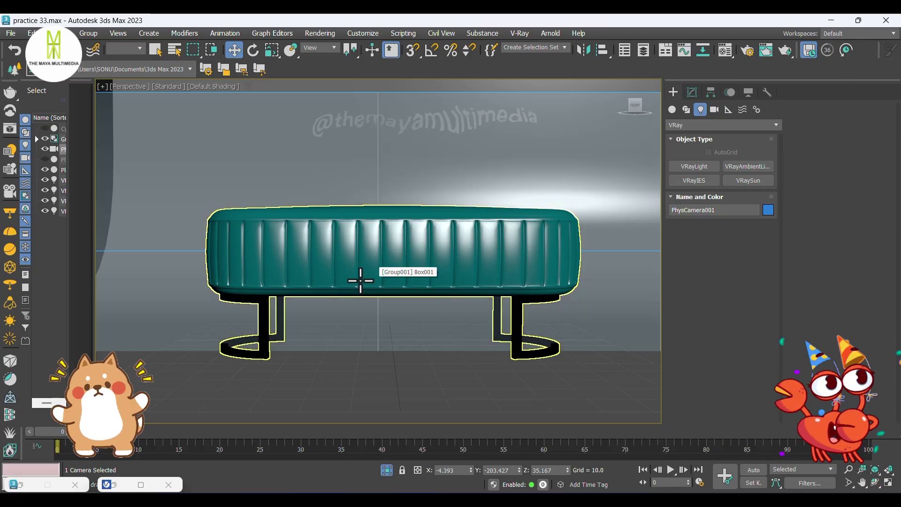
pyautogui.press('p')
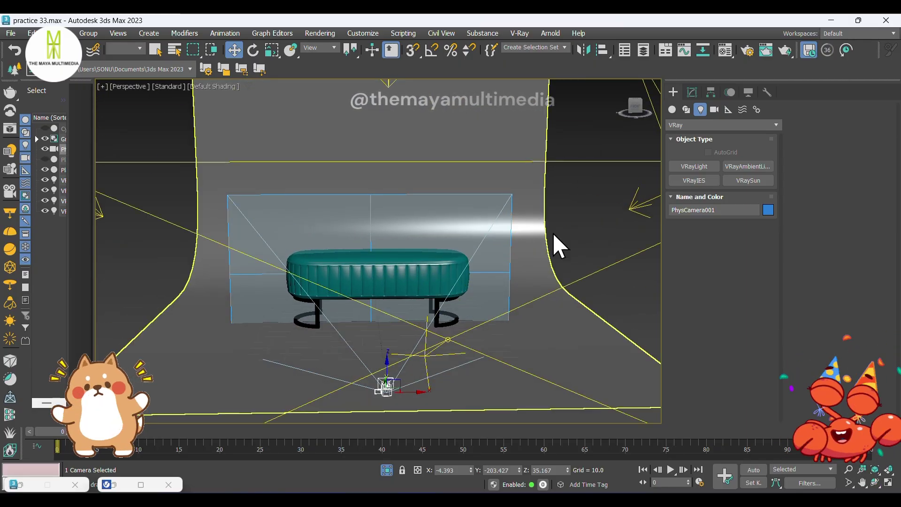
pyautogui.click(570, 218)
pyautogui.press('c')
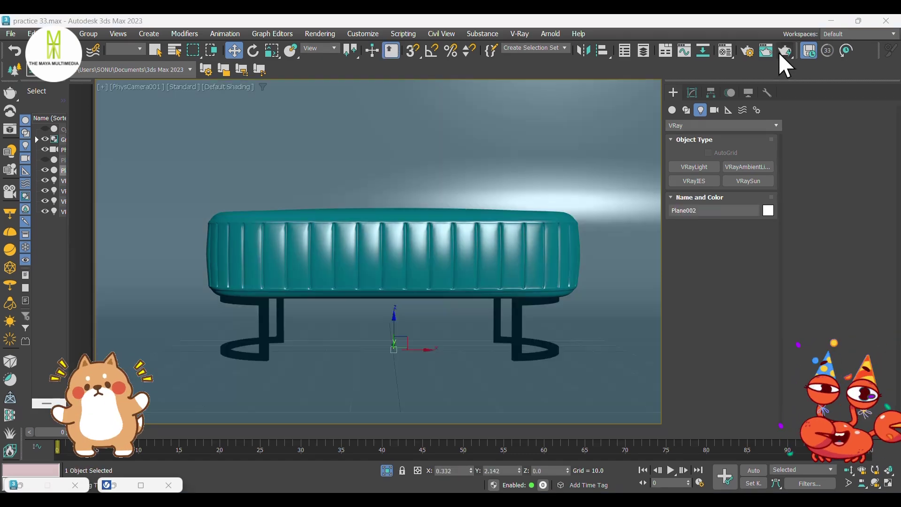
pyautogui.click(779, 52)
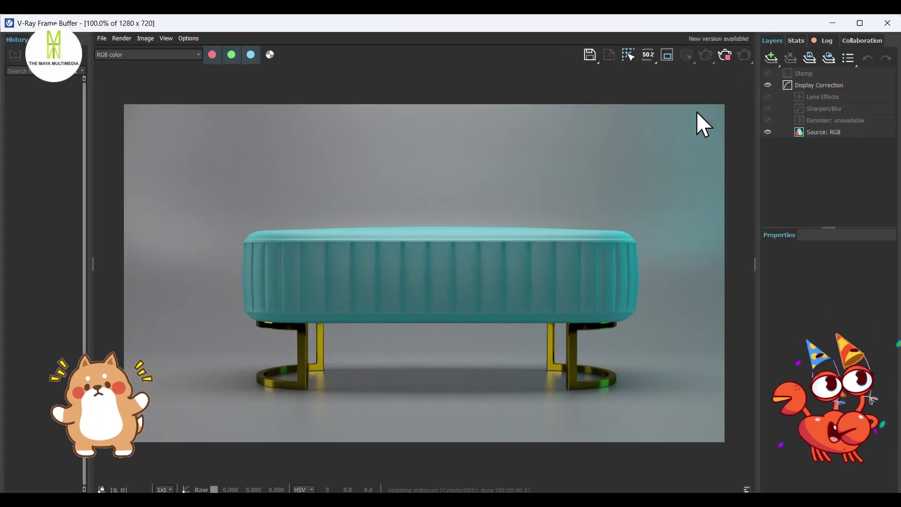